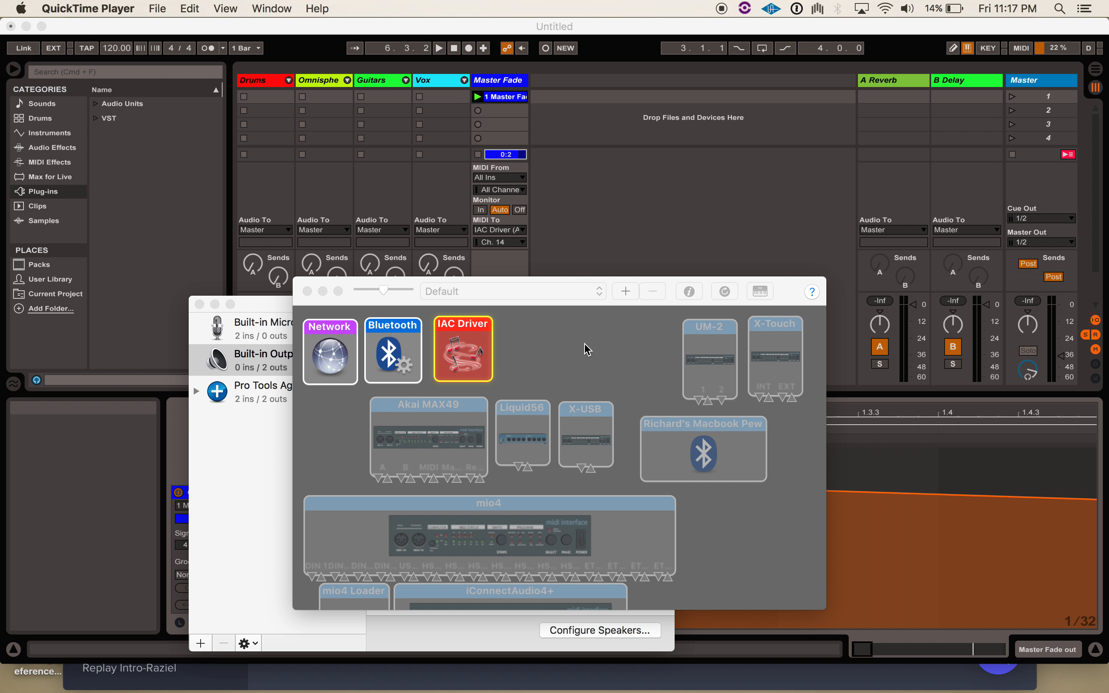
- Switch to Audio MIDI Setup and inspect the IAC Driver's port list down to Ableton-Loopback, closing its properties without applying changes
click(652, 191)
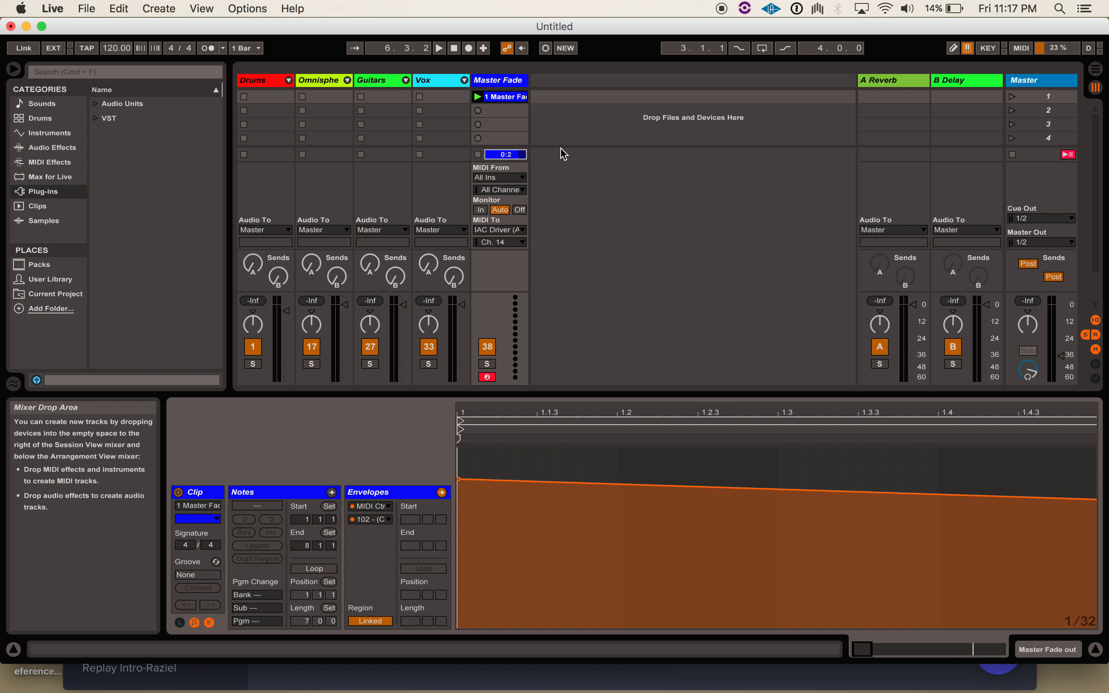
key(super+Tab)
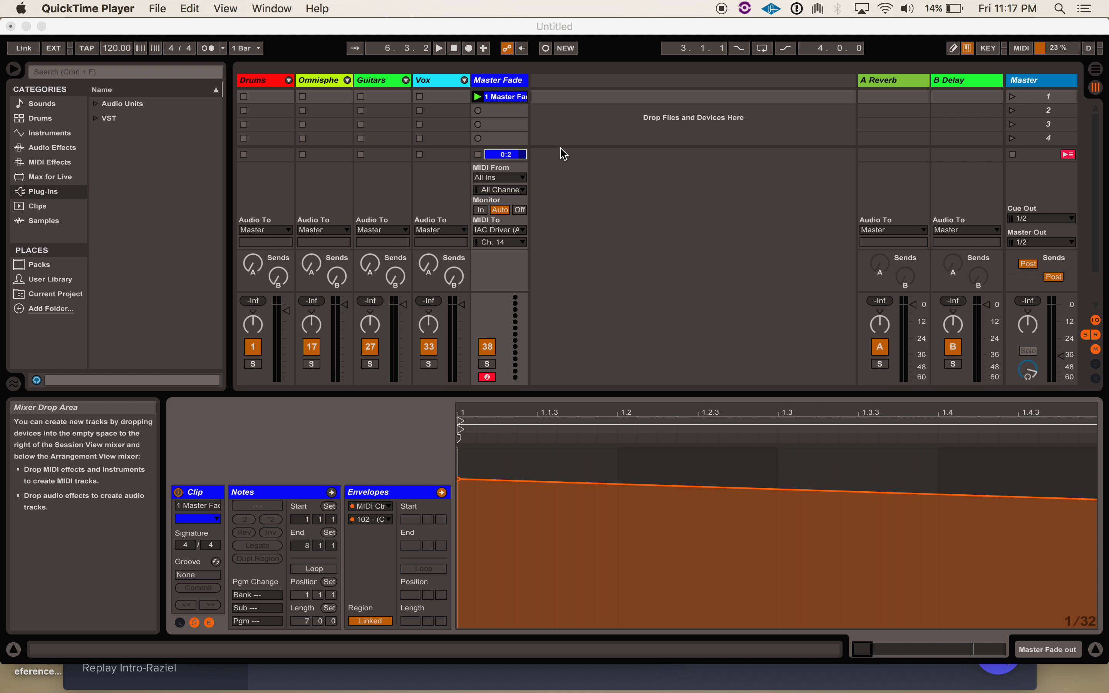
key(super+Tab)
key(super+Tab)
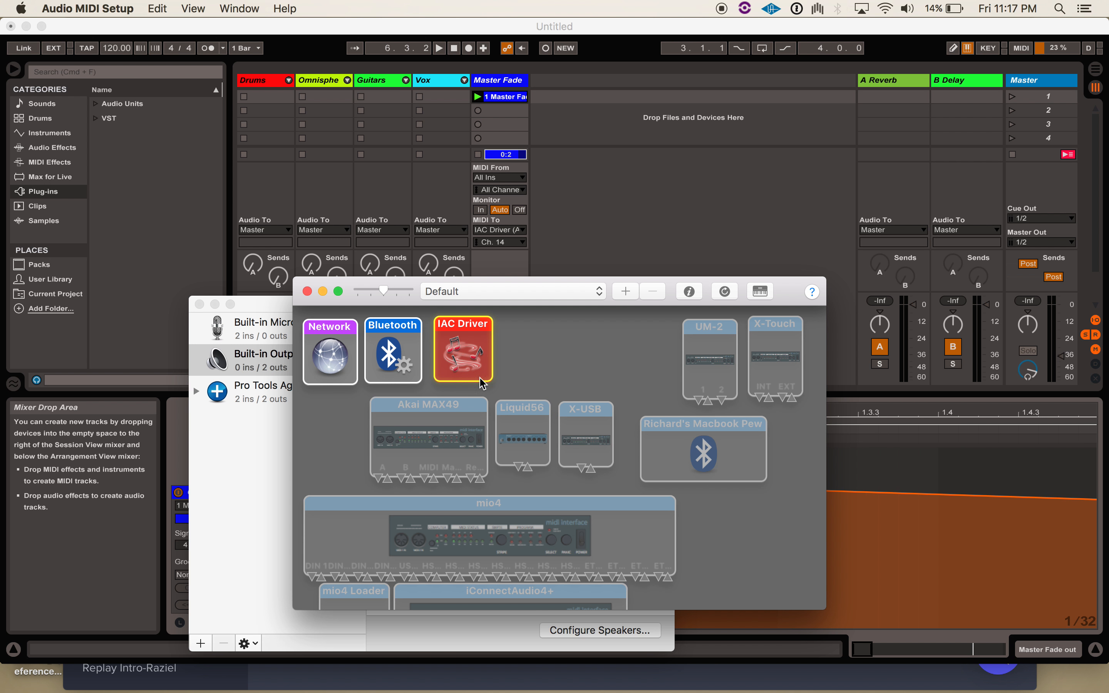
double_click(457, 339)
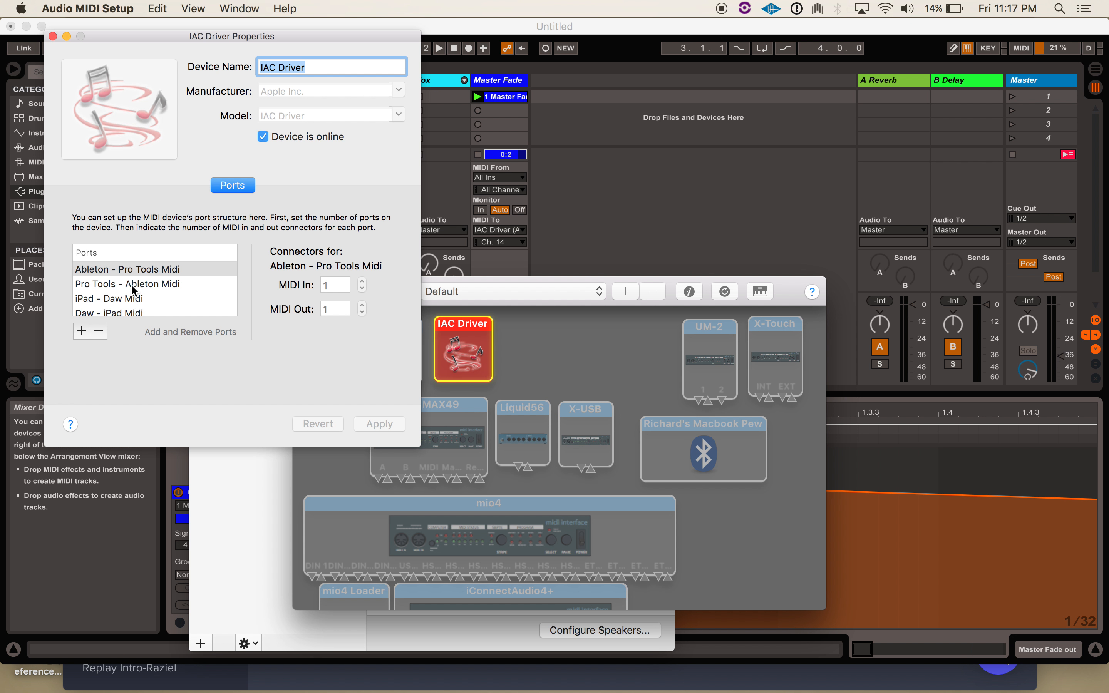
scroll(133, 289, down, 5)
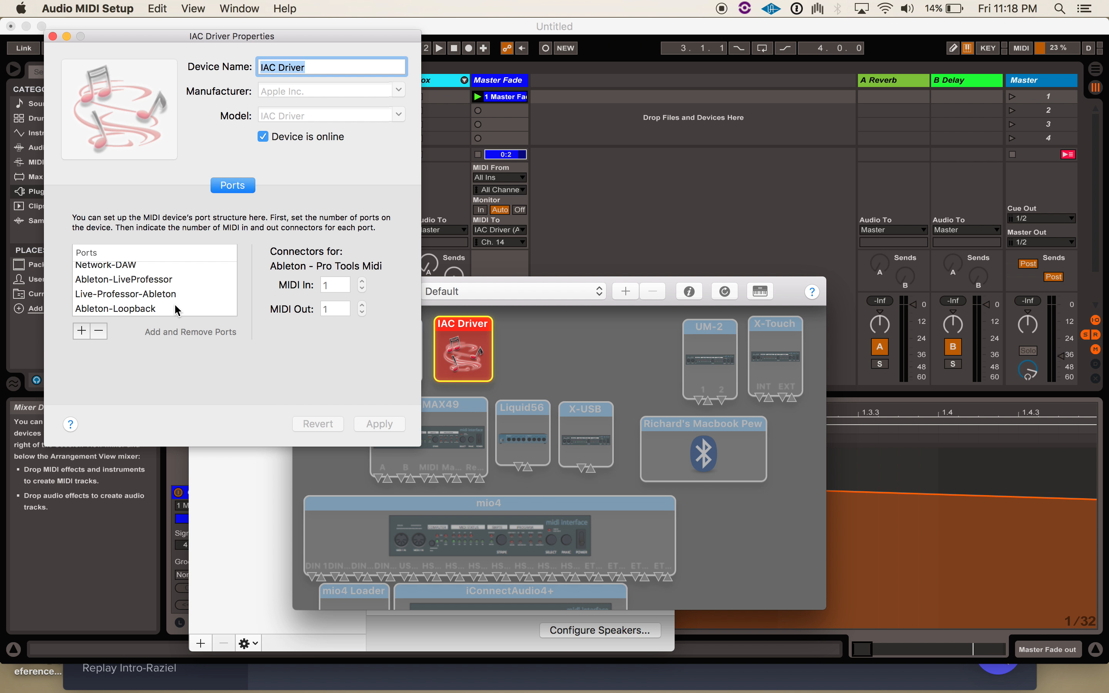
click(154, 308)
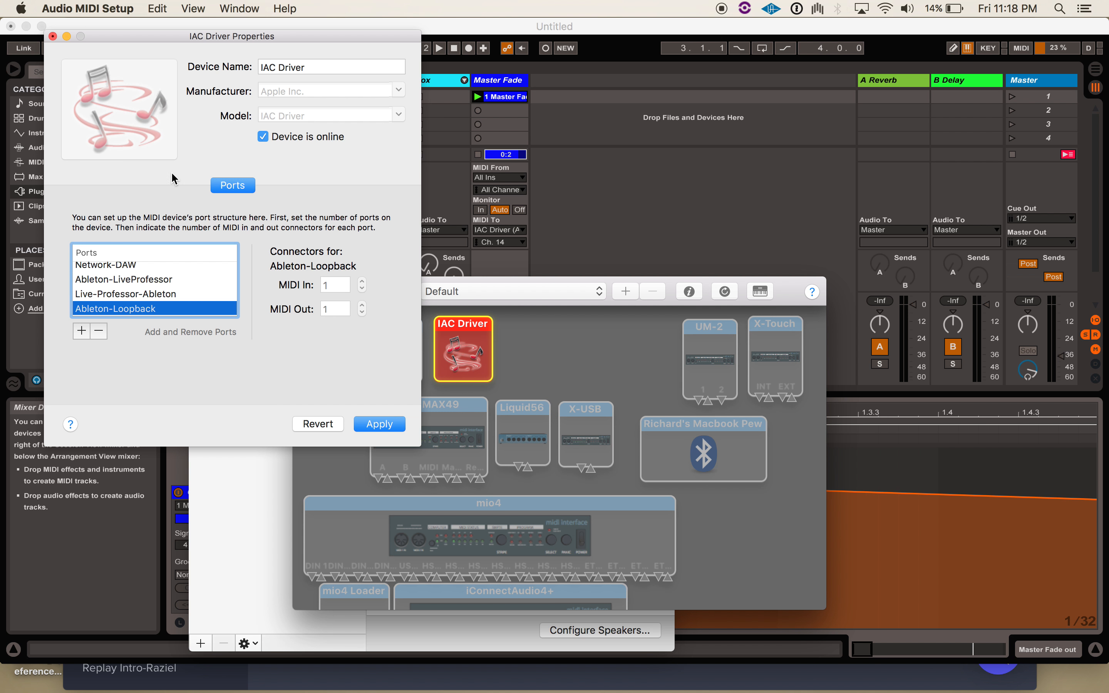
click(53, 37)
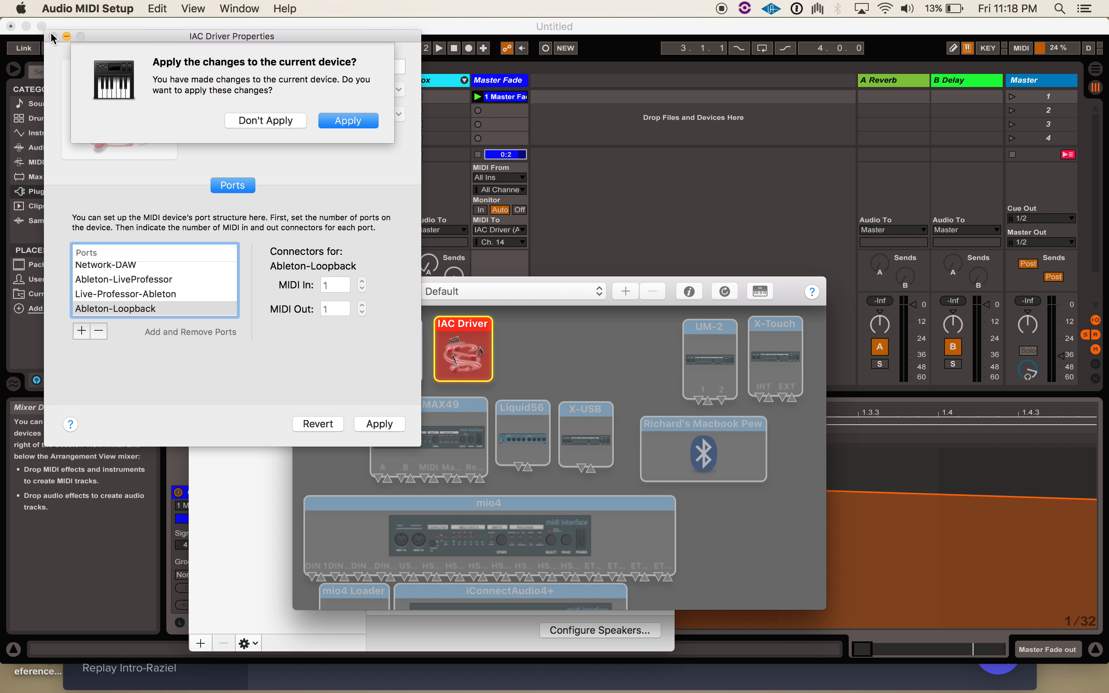
click(289, 123)
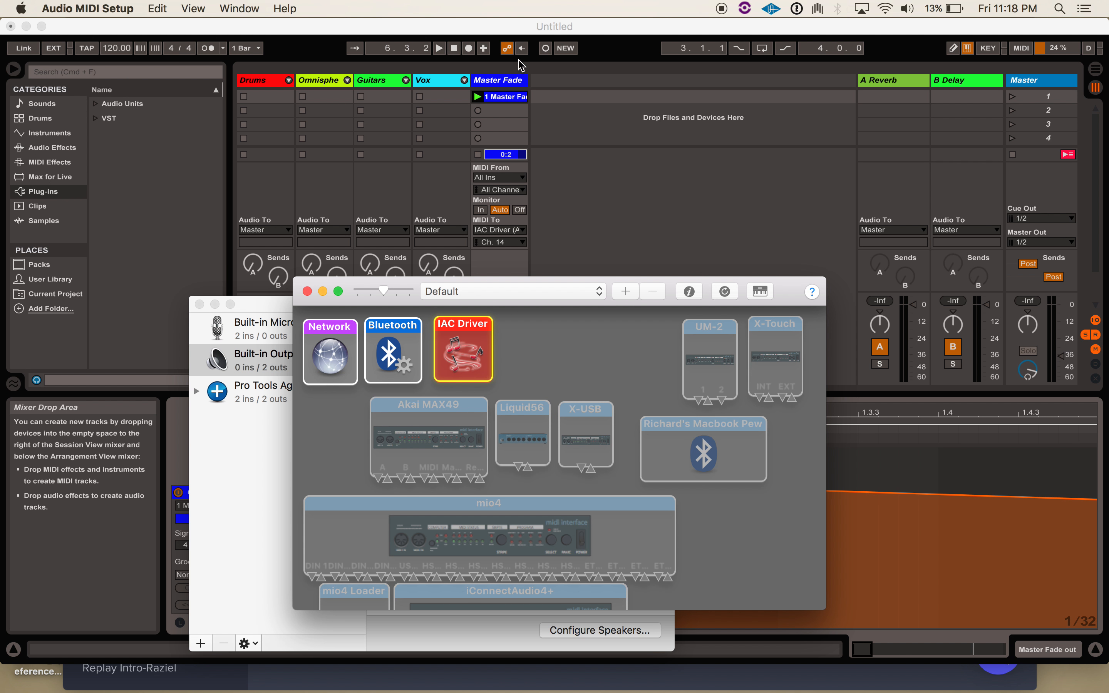
- Reopen the IAC Driver properties, review its online setting and full list of ports, and close them without applying changes
click(514, 28)
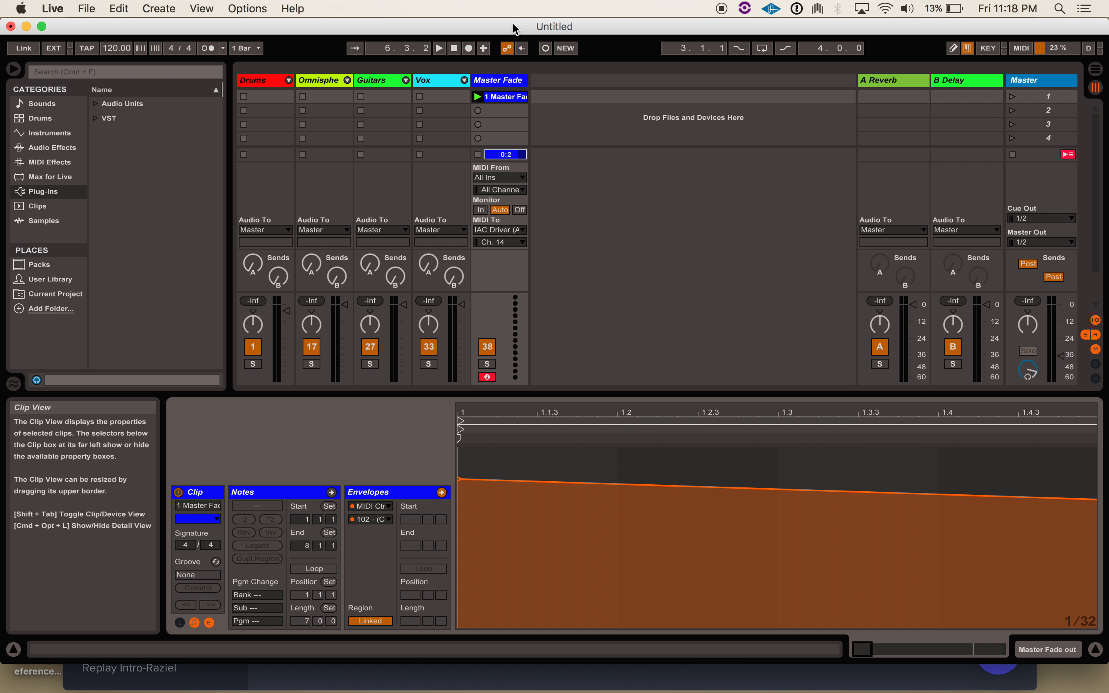
key(super+Tab)
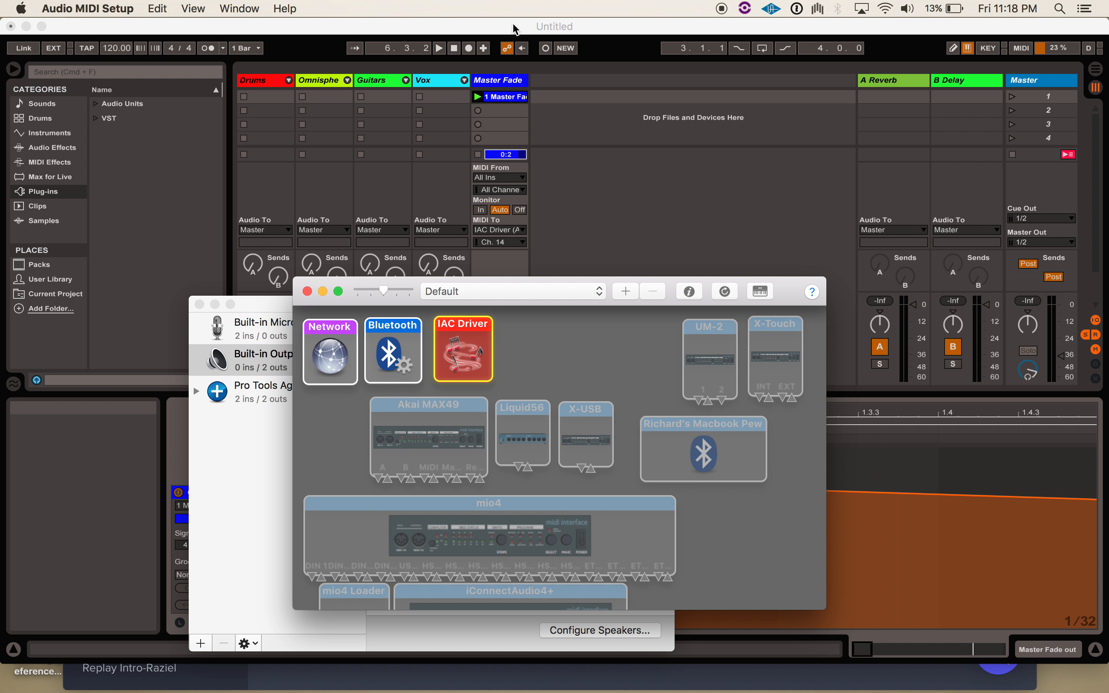
double_click(464, 358)
scroll(157, 267, down, 4)
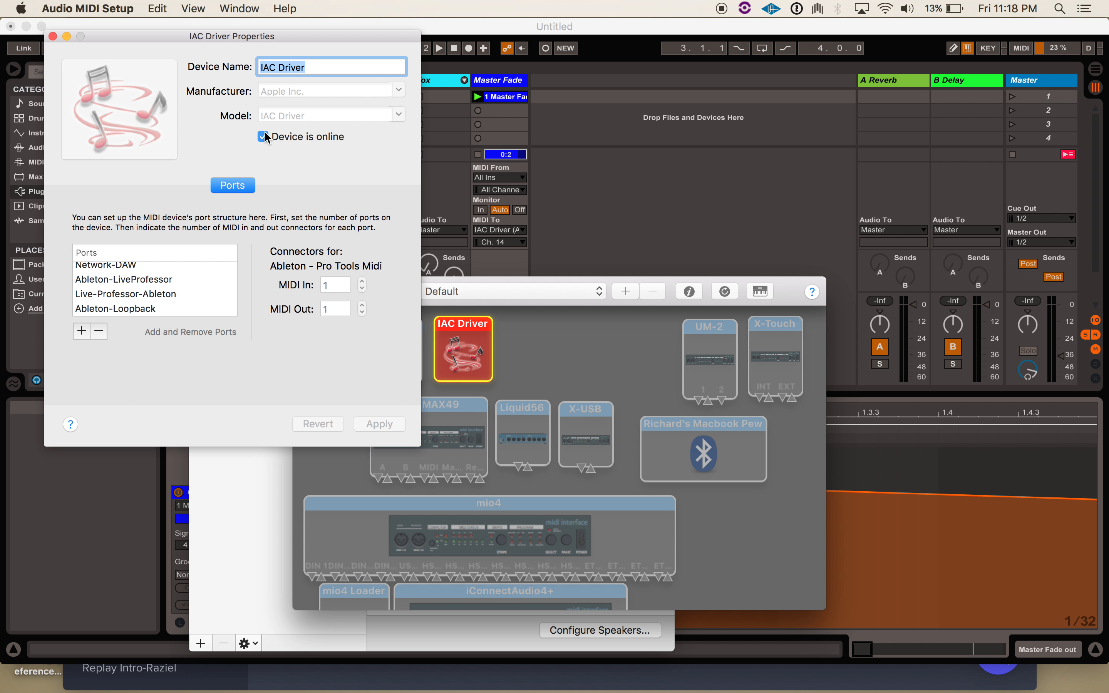
click(121, 308)
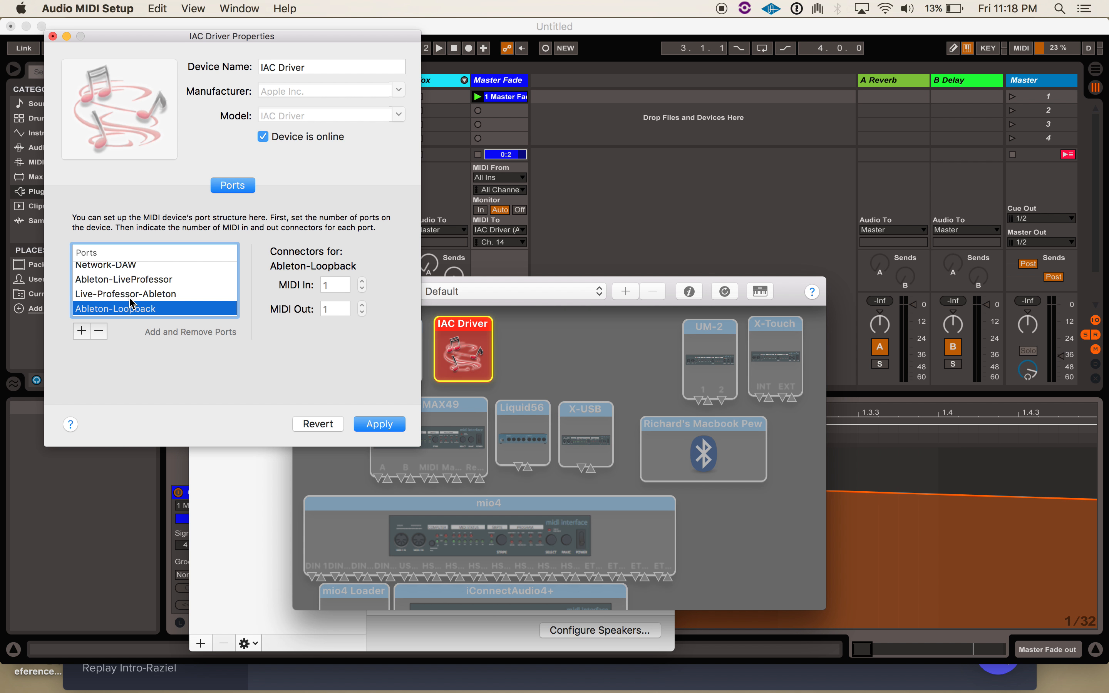
scroll(130, 302, up, 3)
scroll(128, 302, down, 3)
scroll(115, 289, up, 5)
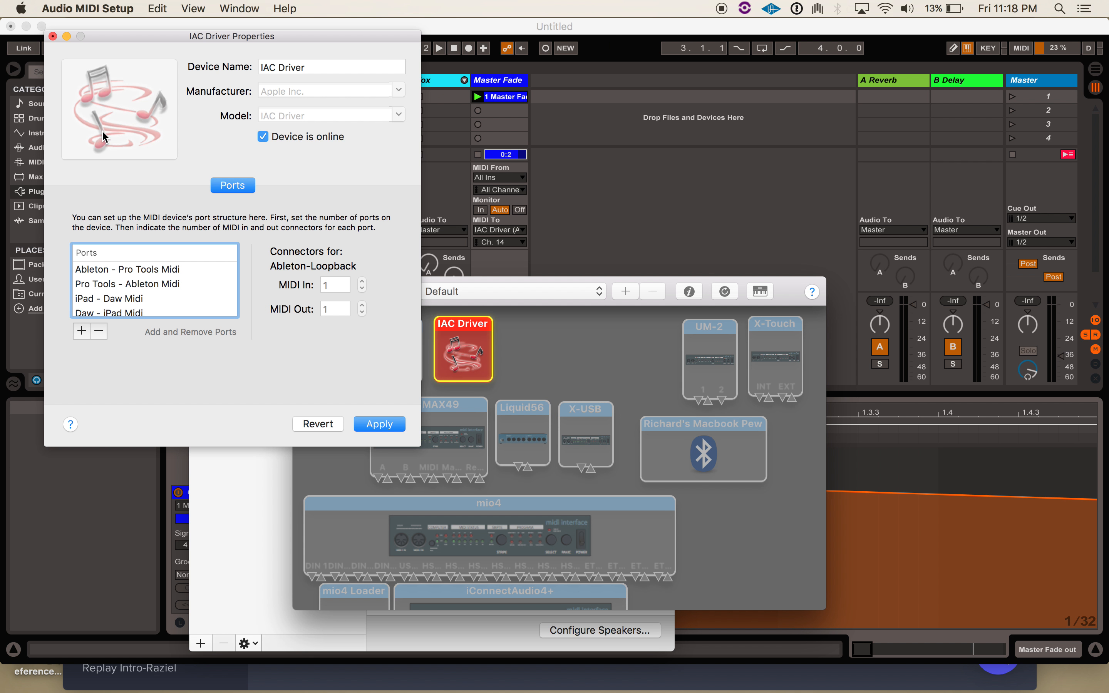
scroll(161, 285, down, 5)
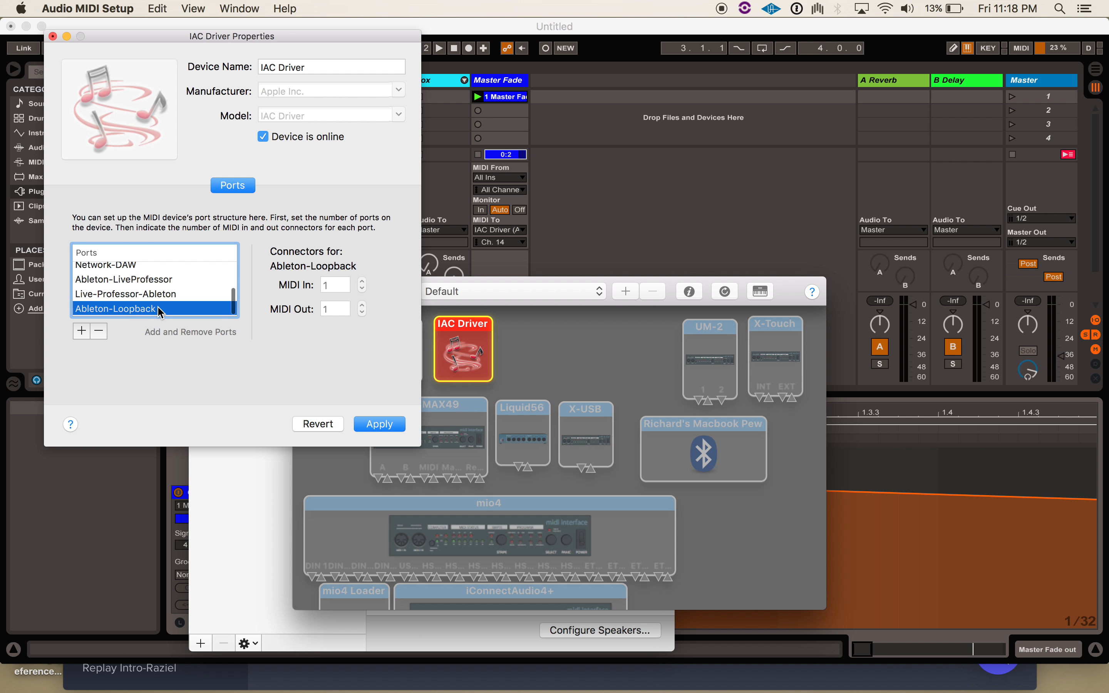
click(52, 35)
click(270, 121)
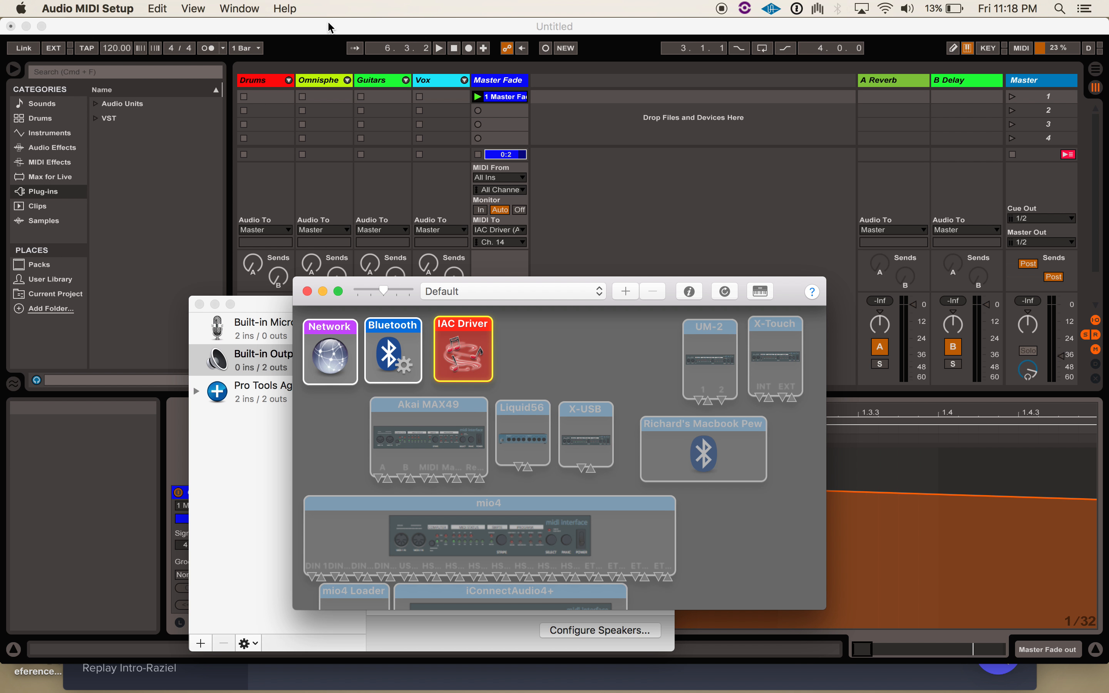
- Switch to Live and examine the Track, Sync and Remote settings of the MIDI input ports in the preferences
click(328, 22)
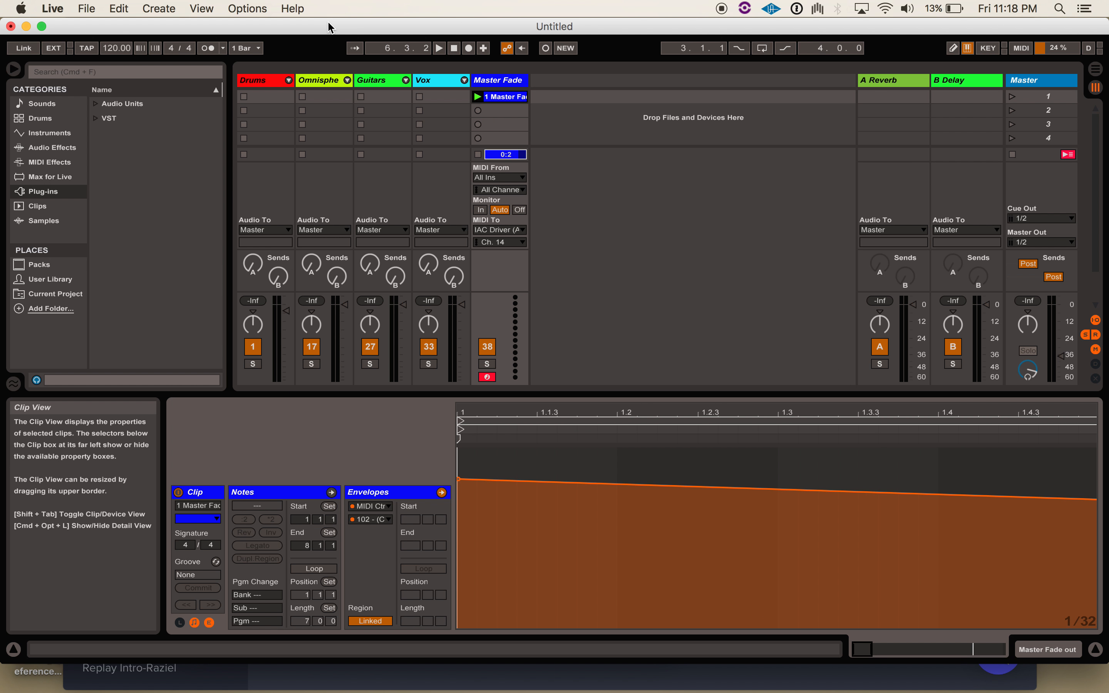
key(super+comma)
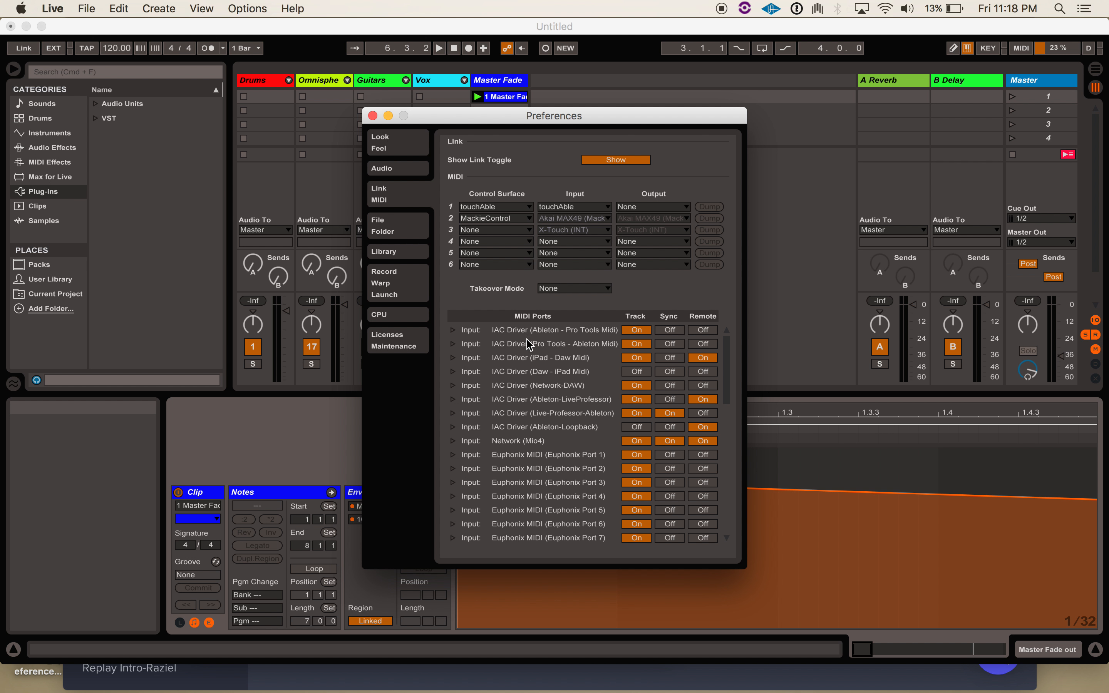
scroll(523, 472, down, 4)
scroll(523, 471, down, 3)
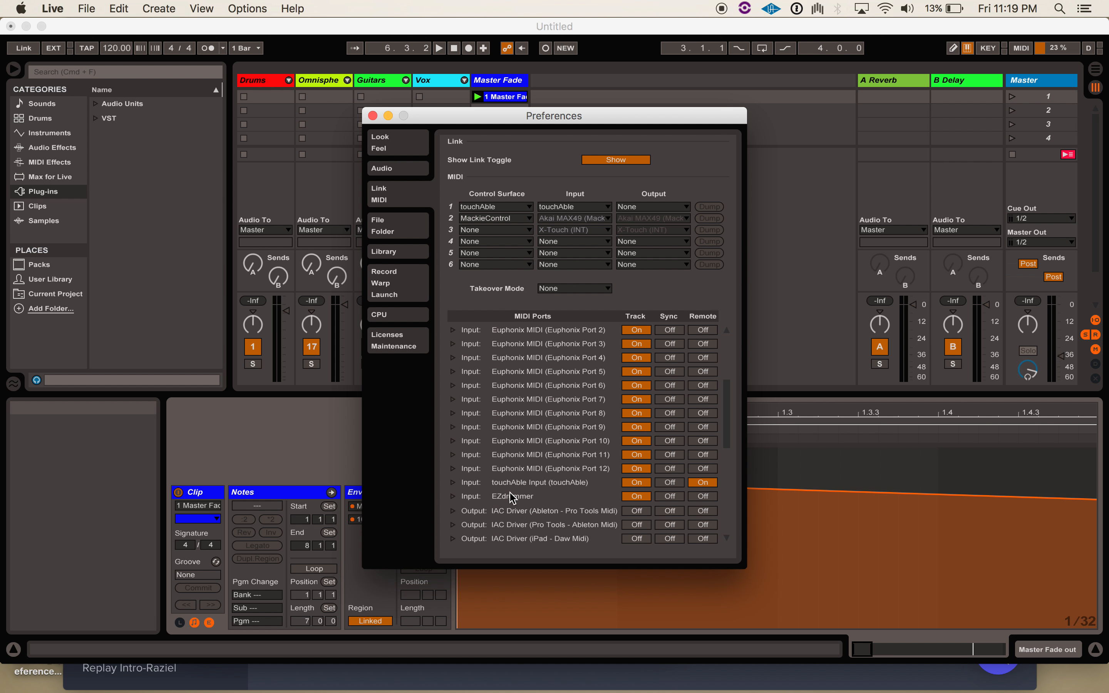
scroll(503, 496, up, 2)
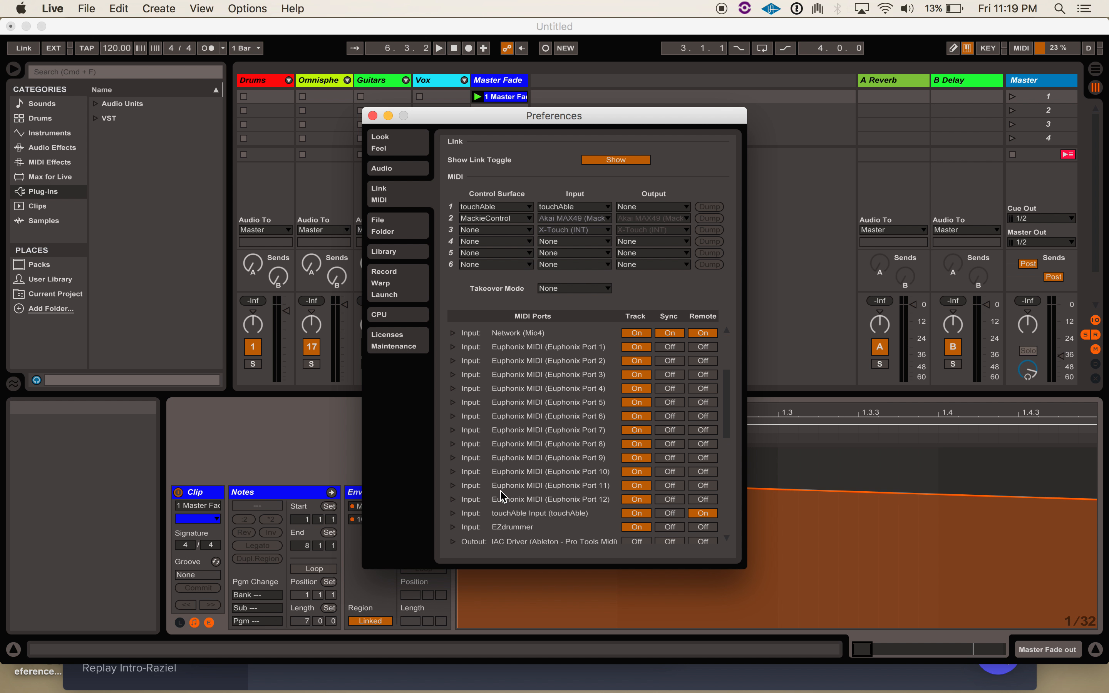
scroll(503, 495, up, 2)
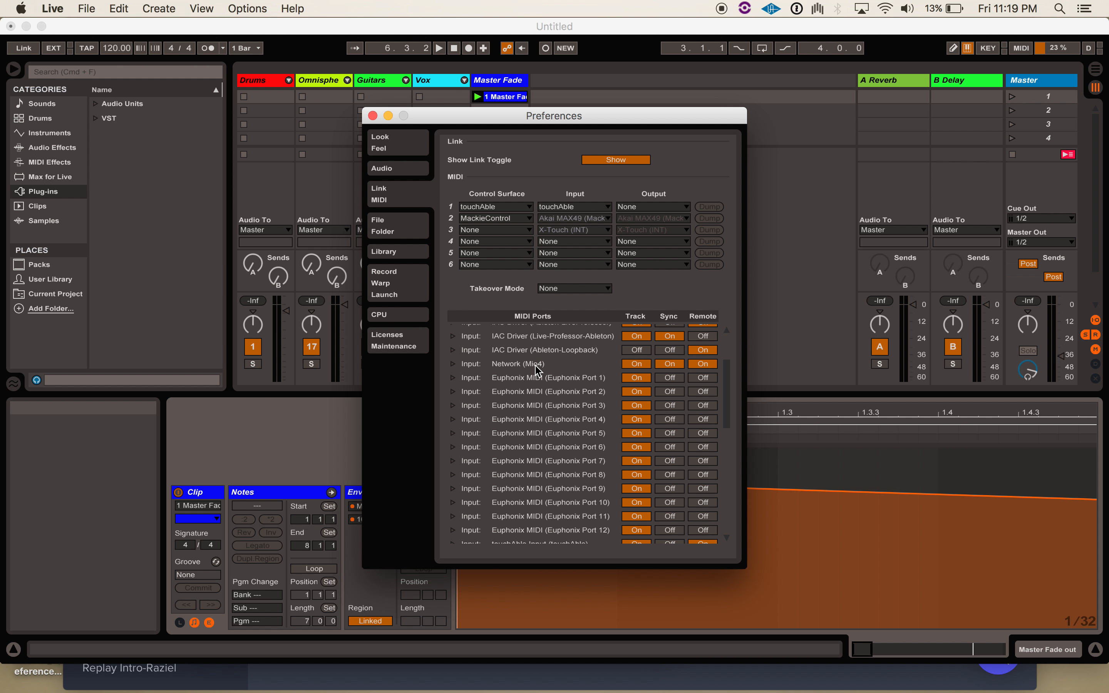
scroll(538, 370, up, 3)
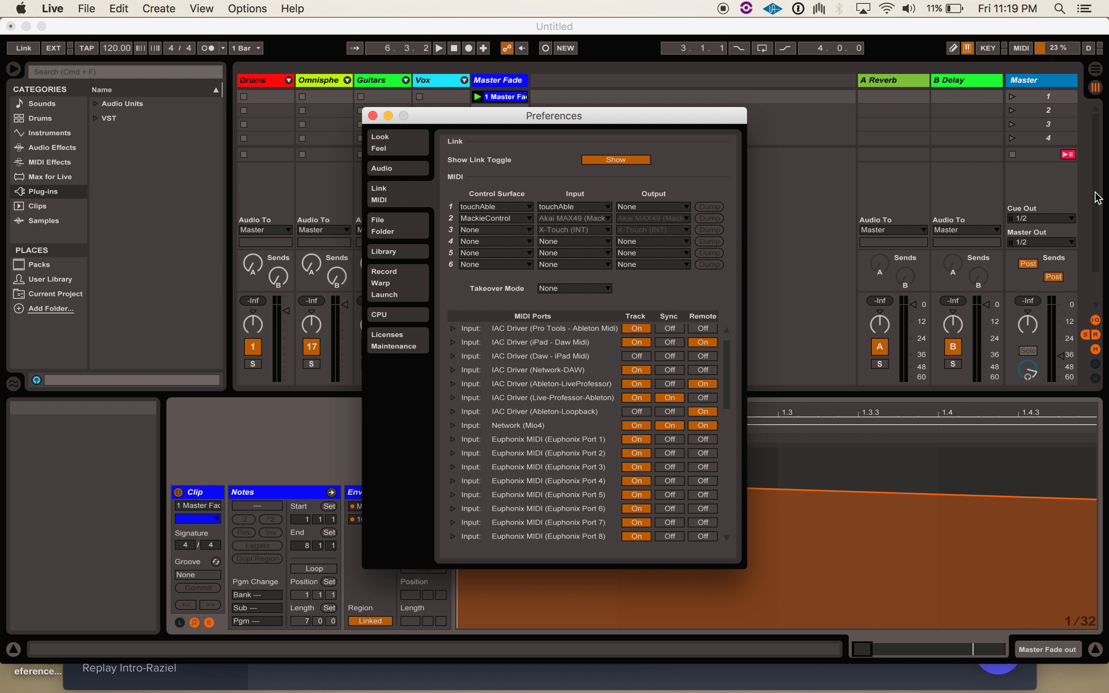
- Check the MIDI mappings and the IAC Driver (Ableton-Loopback) output port's settings, and close the preferences
key(super+m)
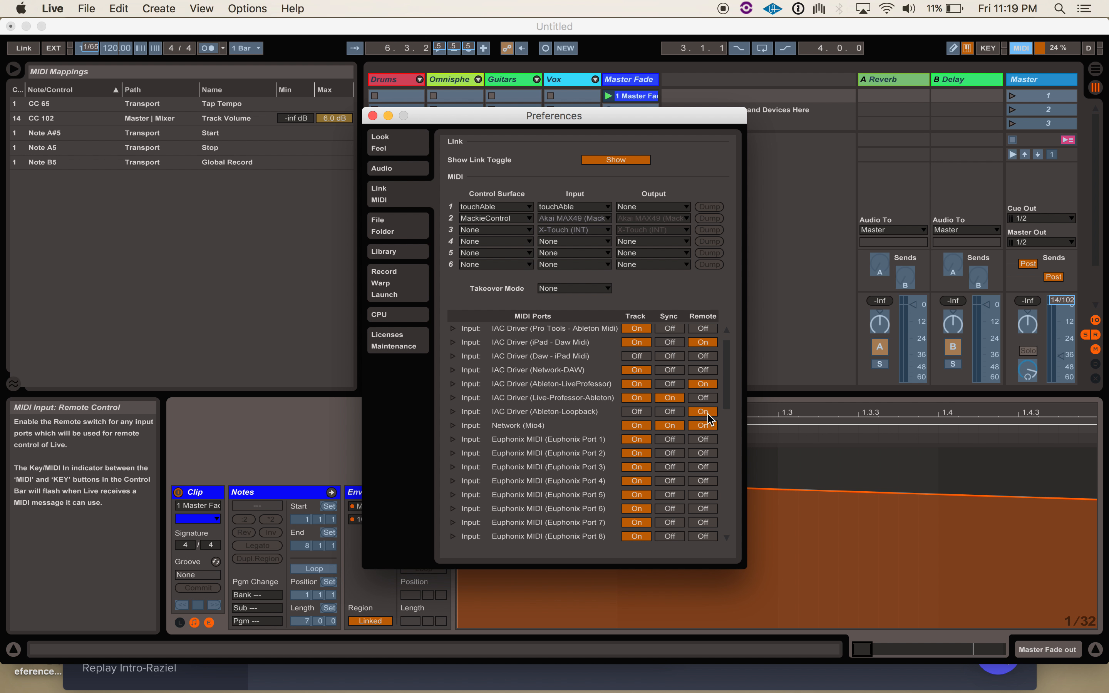
key(super+m)
scroll(510, 434, down, 5)
scroll(509, 431, down, 5)
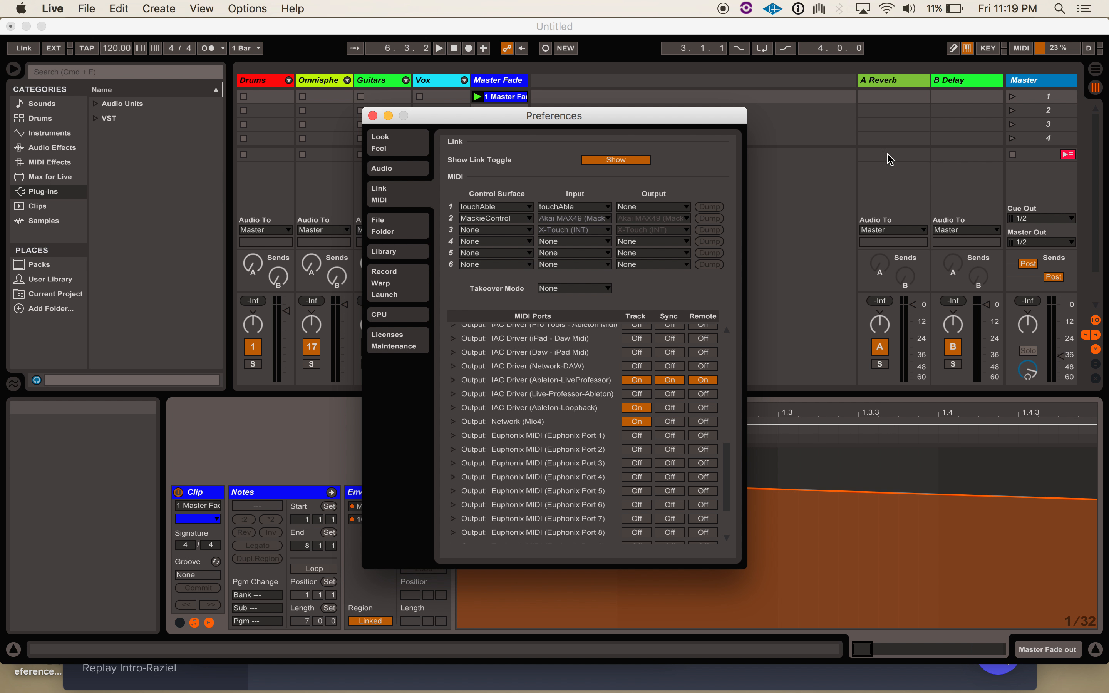
click(372, 115)
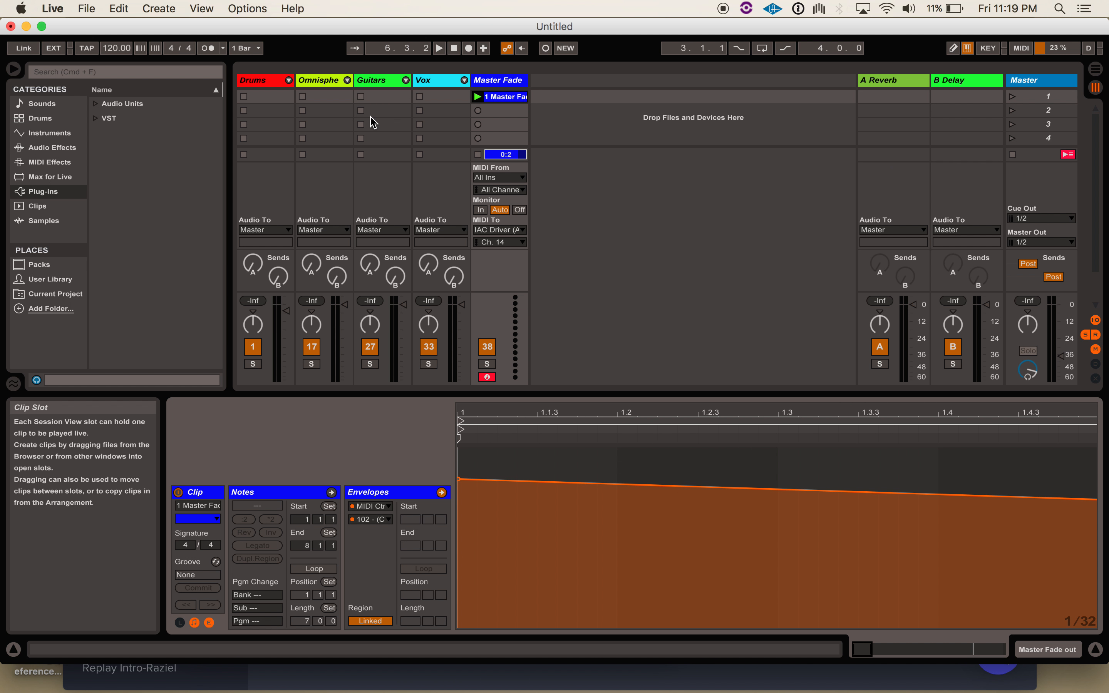
- Route the Master Fade track's MIDI output to IAC Driver (Ableton-Loopback) on channel 14
click(500, 80)
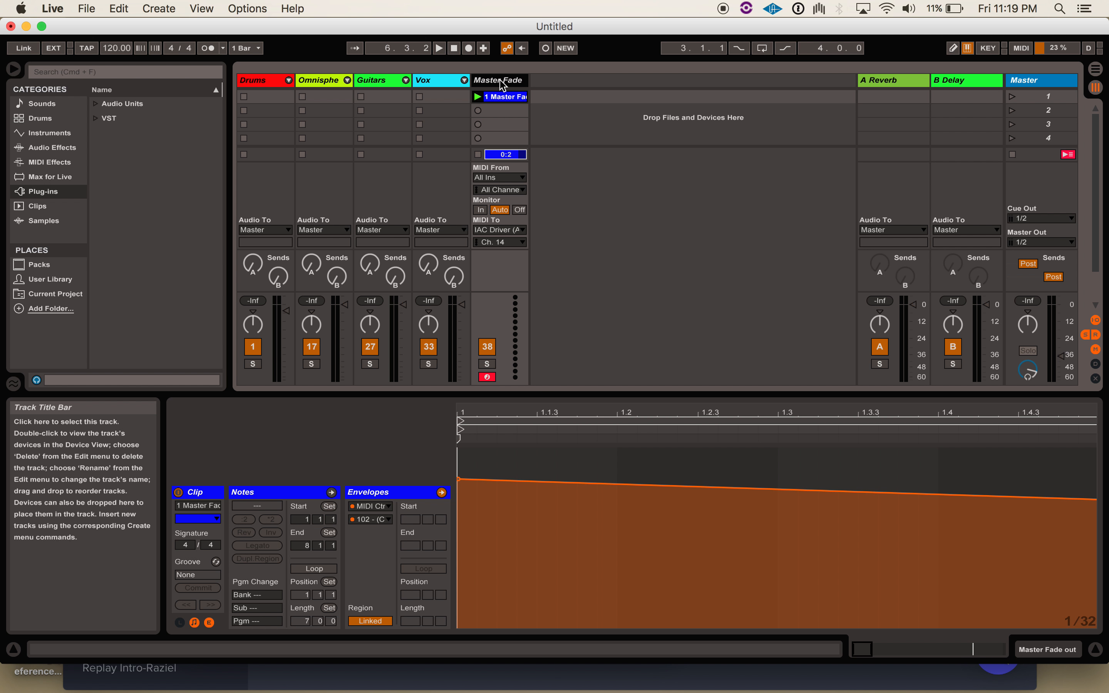
click(493, 230)
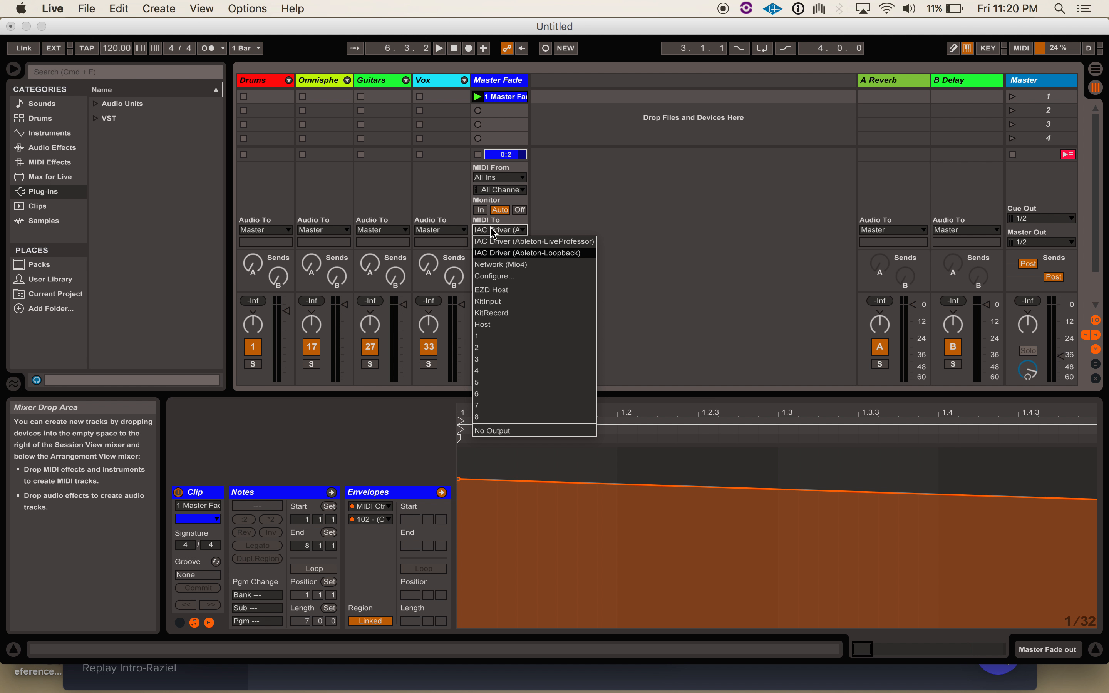
click(531, 253)
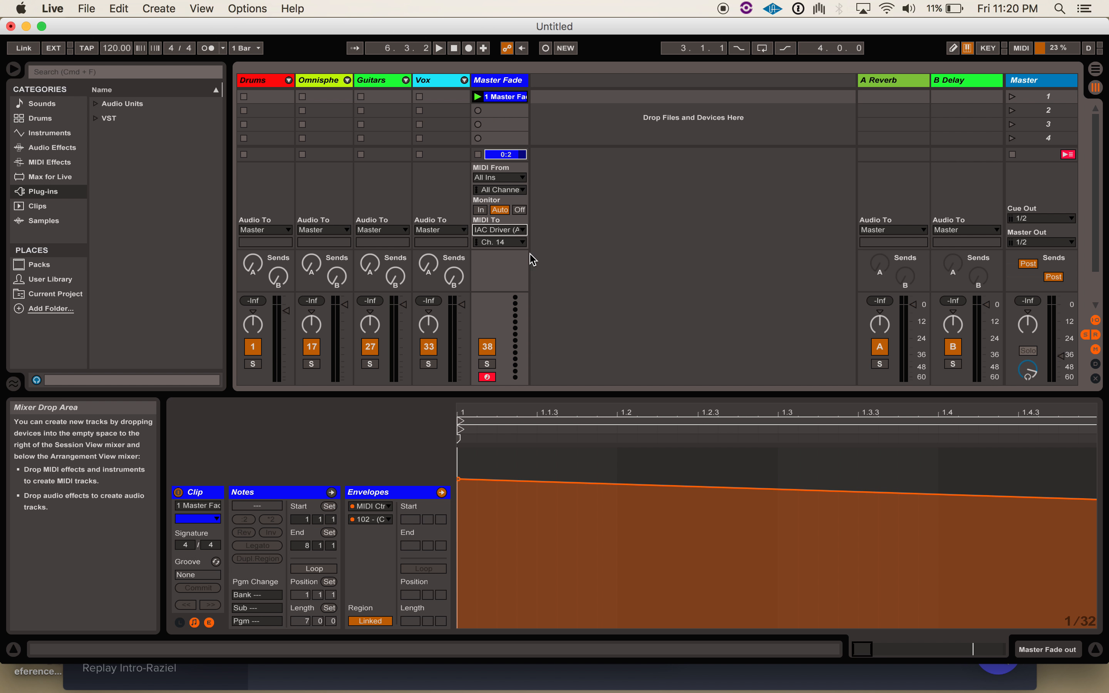
click(508, 229)
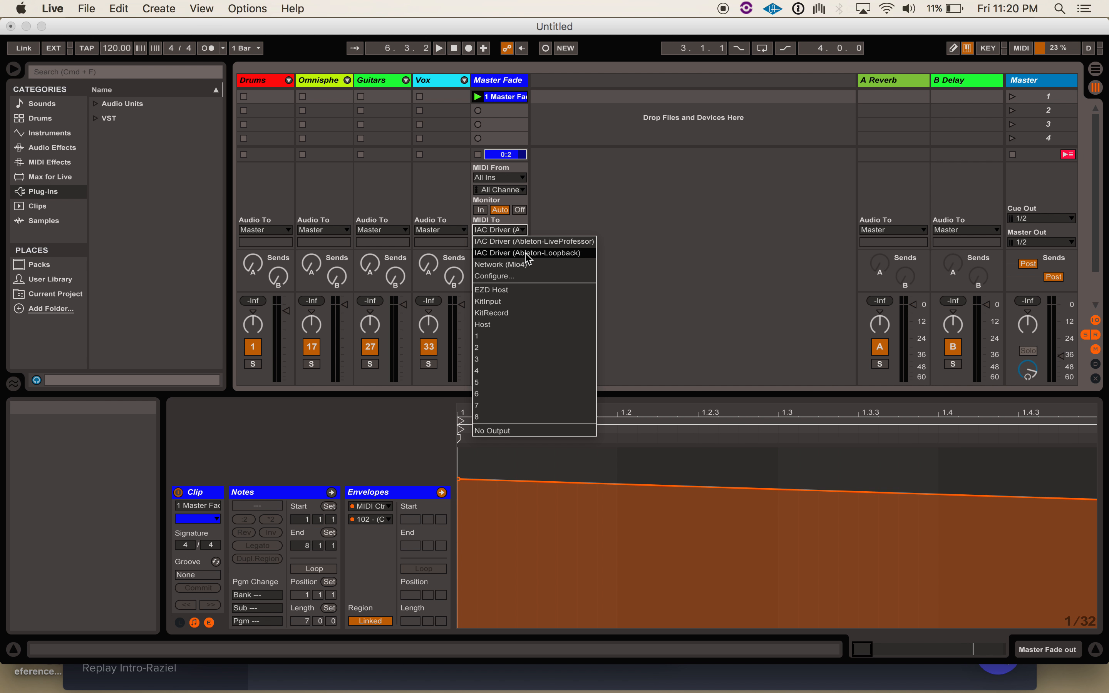
click(561, 220)
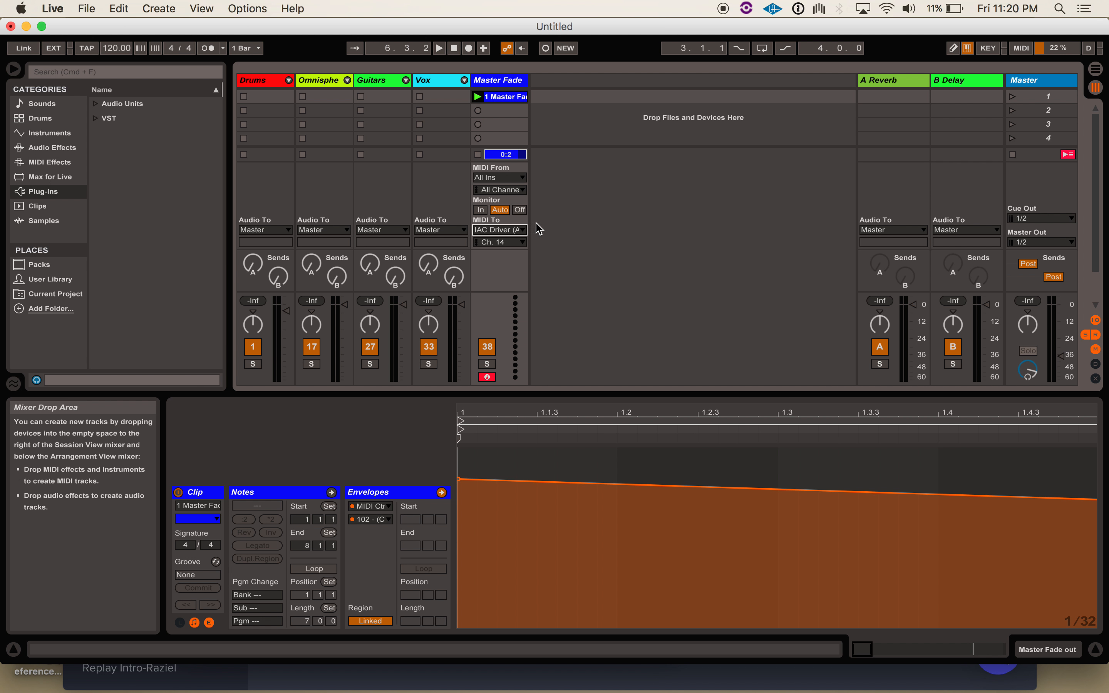
click(503, 242)
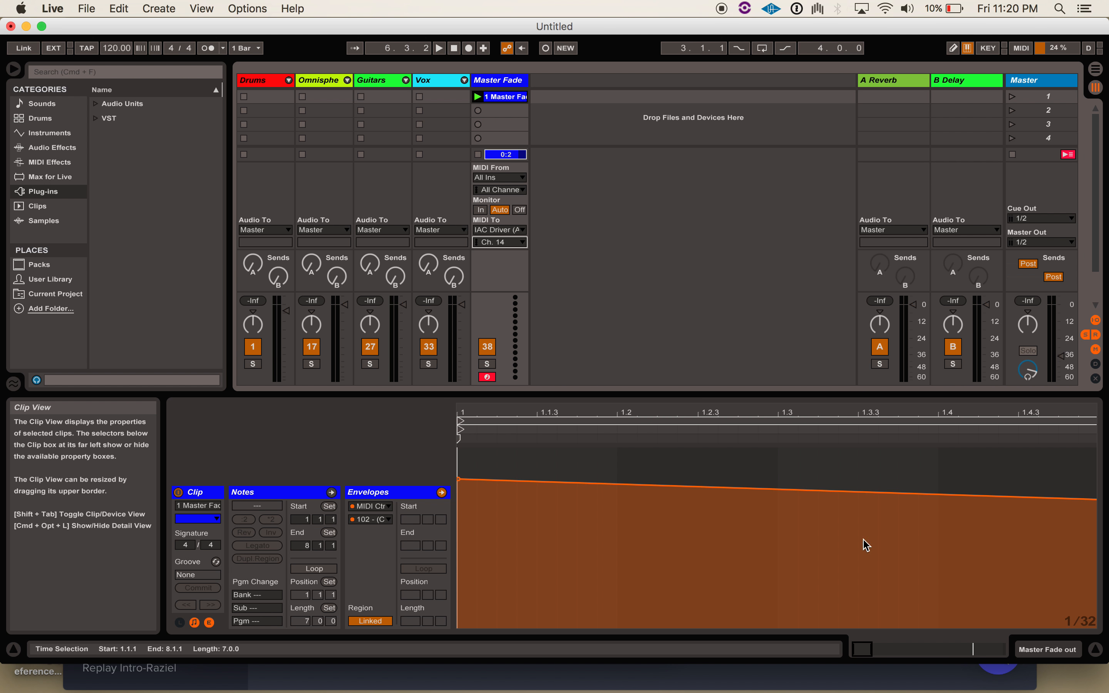
- Record an empty one-bar MIDI clip in the Master Fade track's second slot and display its envelopes
click(478, 111)
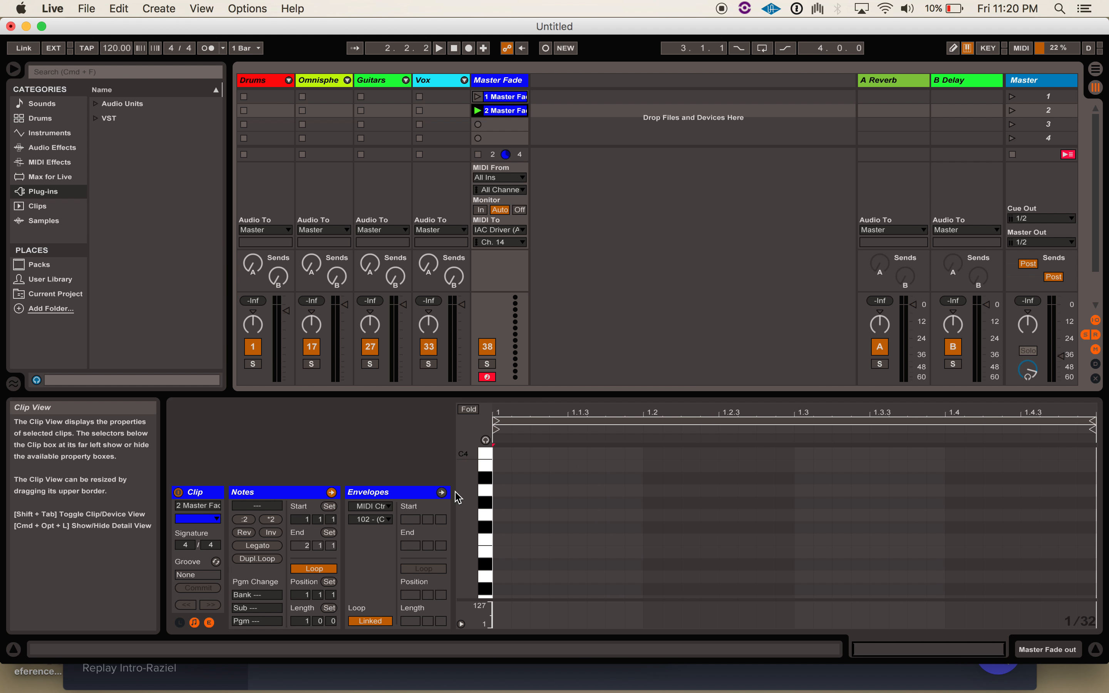
click(210, 622)
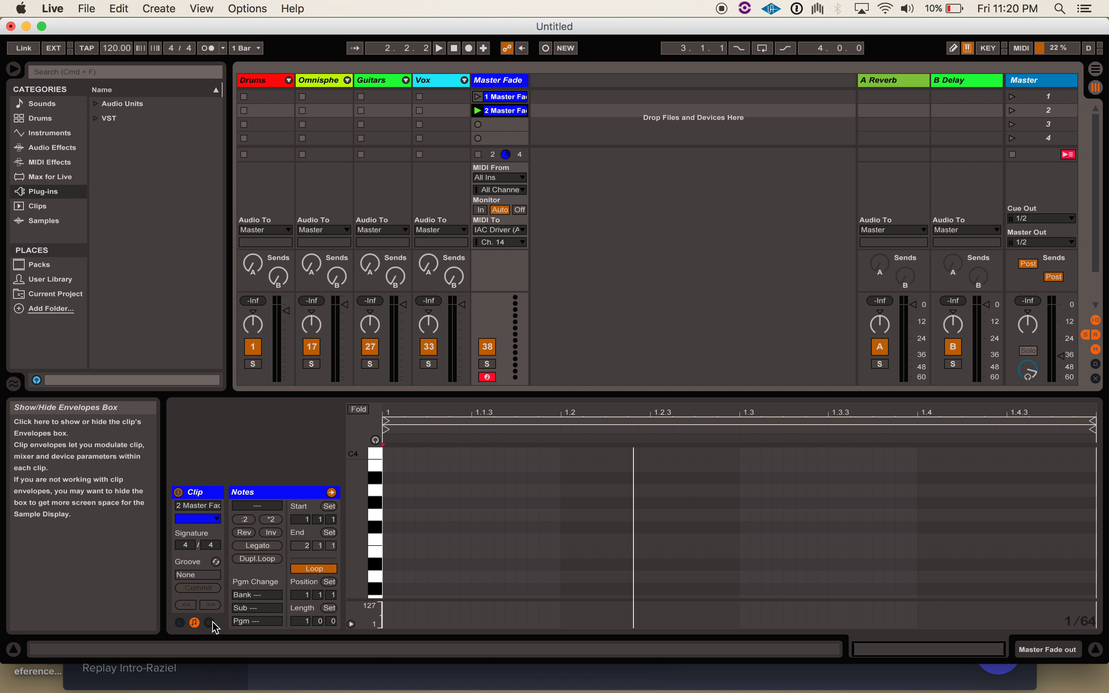
click(209, 622)
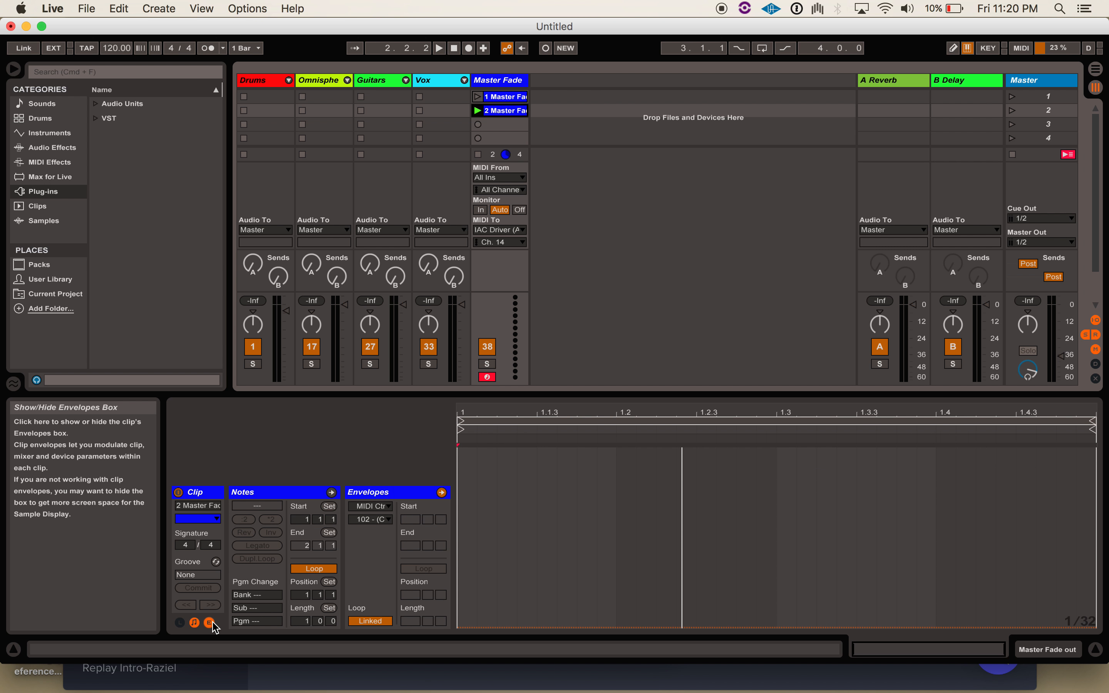
- Choose MIDI Ctrl and controller 102 for the second Master Fade clip's envelope
click(379, 520)
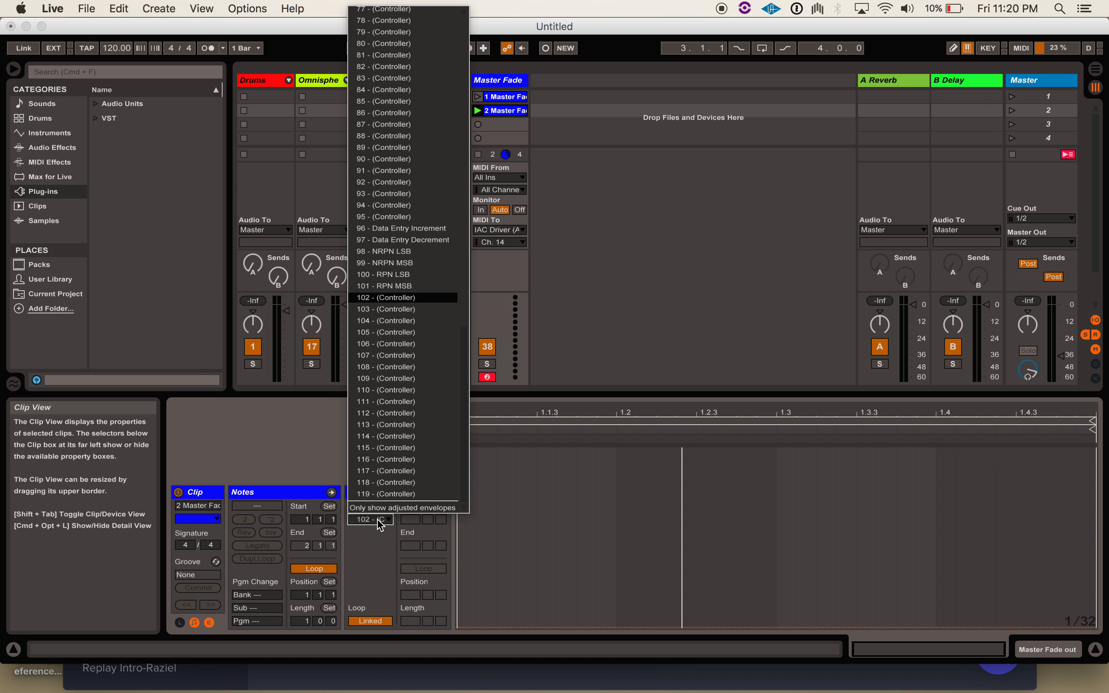
click(379, 522)
click(379, 506)
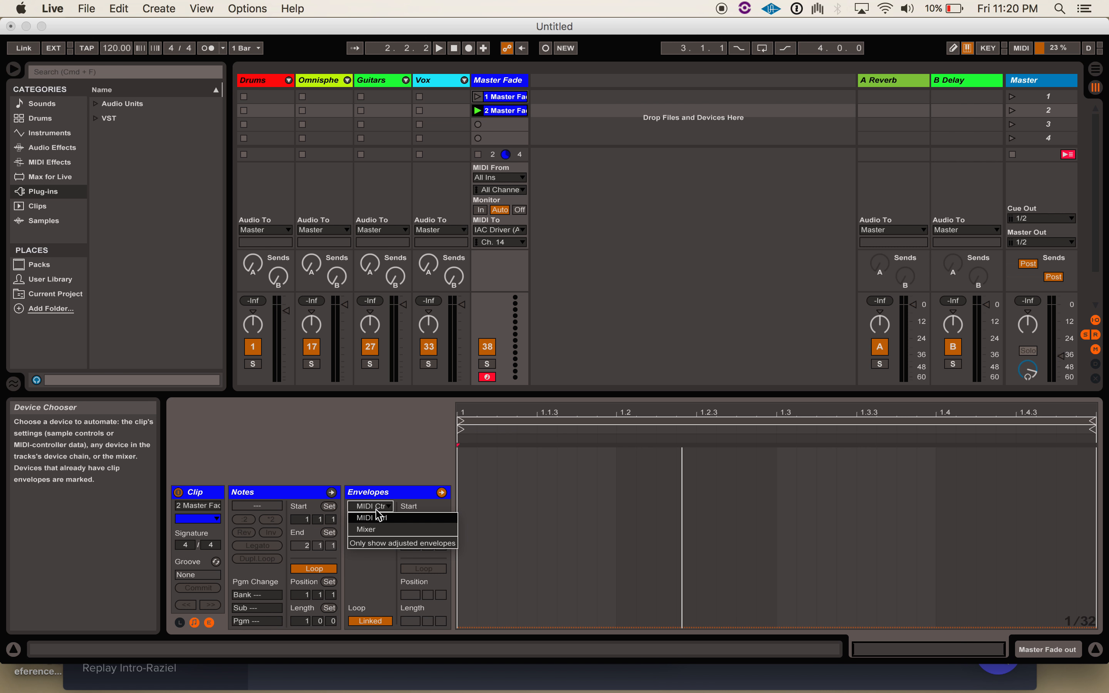
click(378, 516)
click(378, 519)
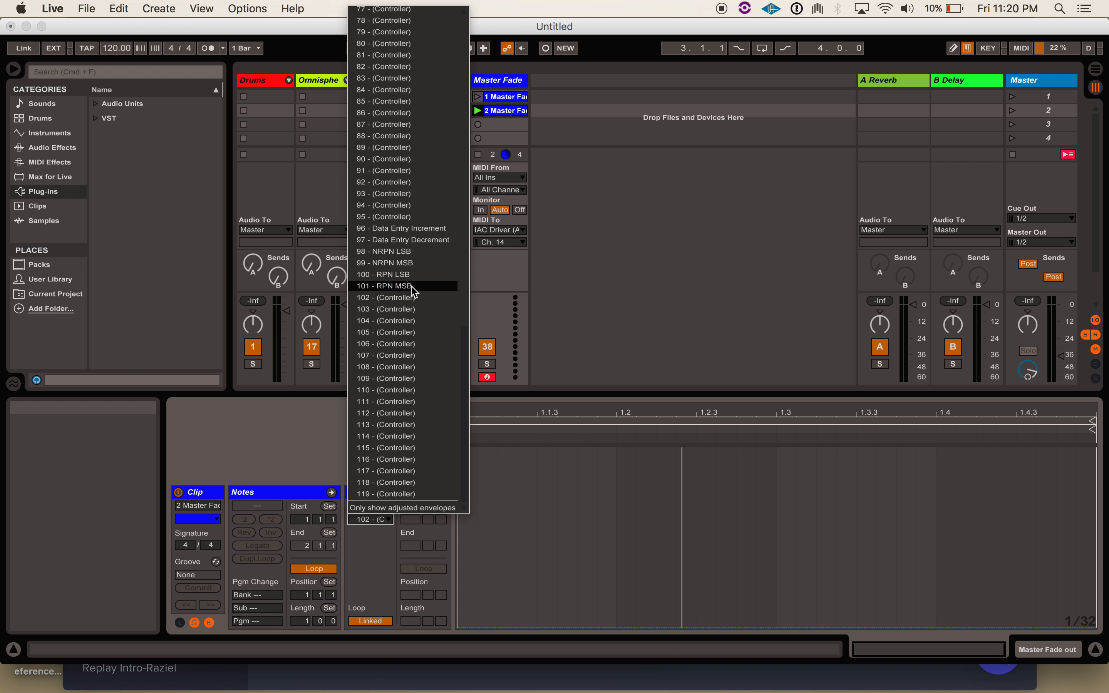
click(409, 299)
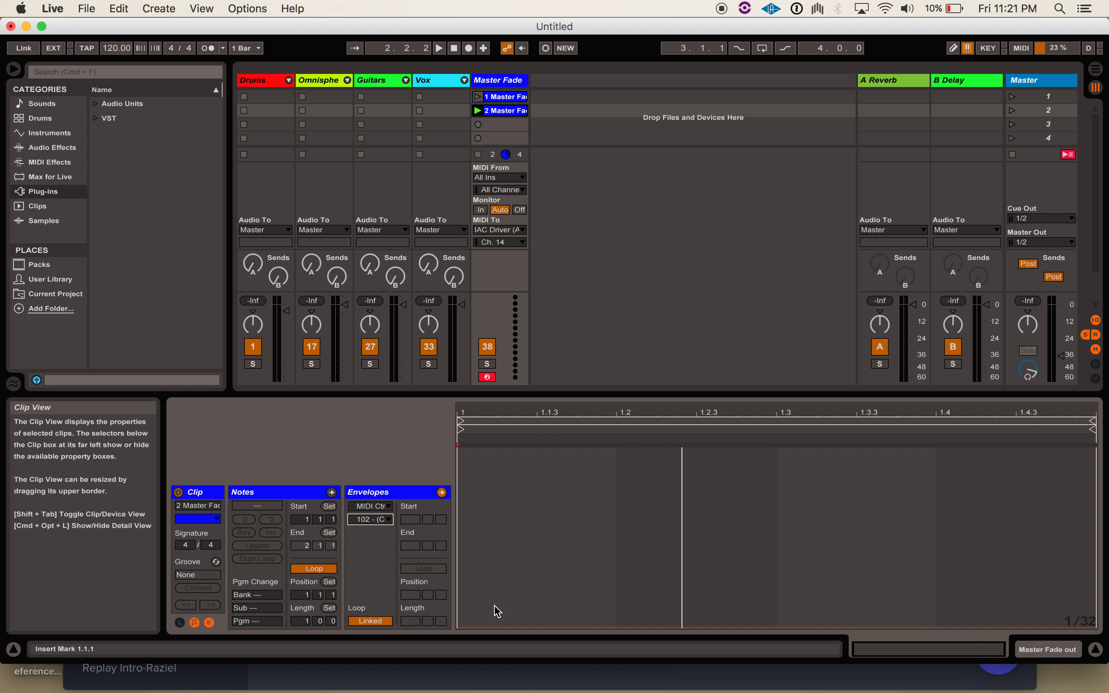
- Shape the controller 102 envelope as a straight fade from near maximum at bar 1 to zero at the clip's end, and compare it with the first clip's envelope
drag(482, 628, 482, 466)
drag(832, 467, 832, 477)
scroll(916, 506, right, 1)
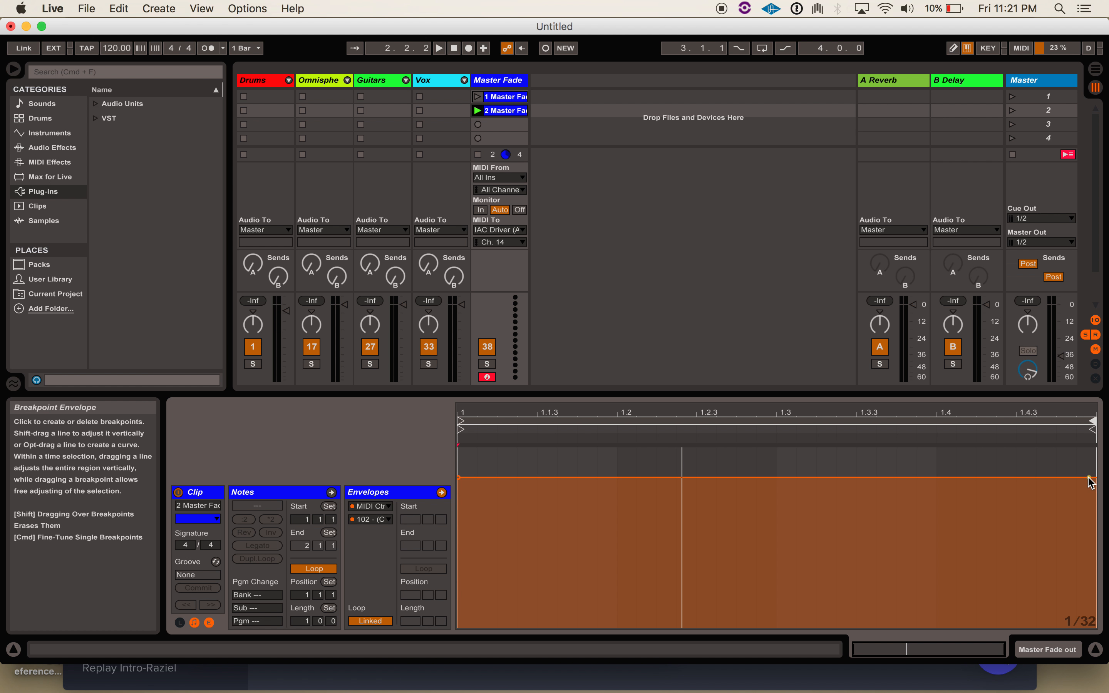
drag(1083, 481, 1083, 616)
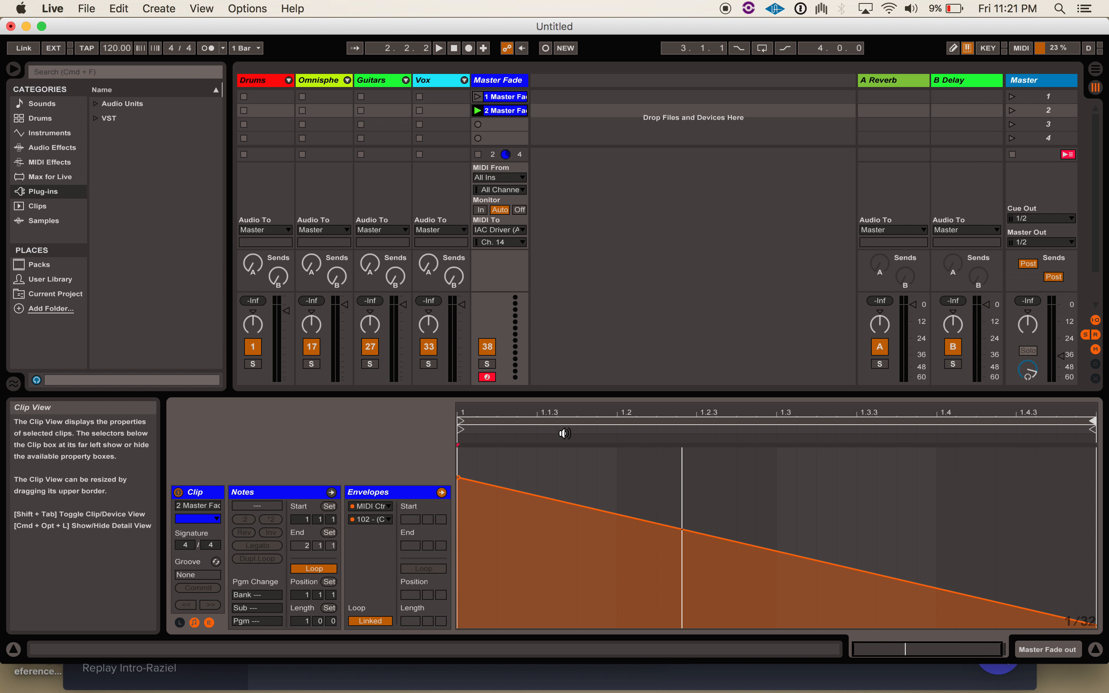
click(509, 100)
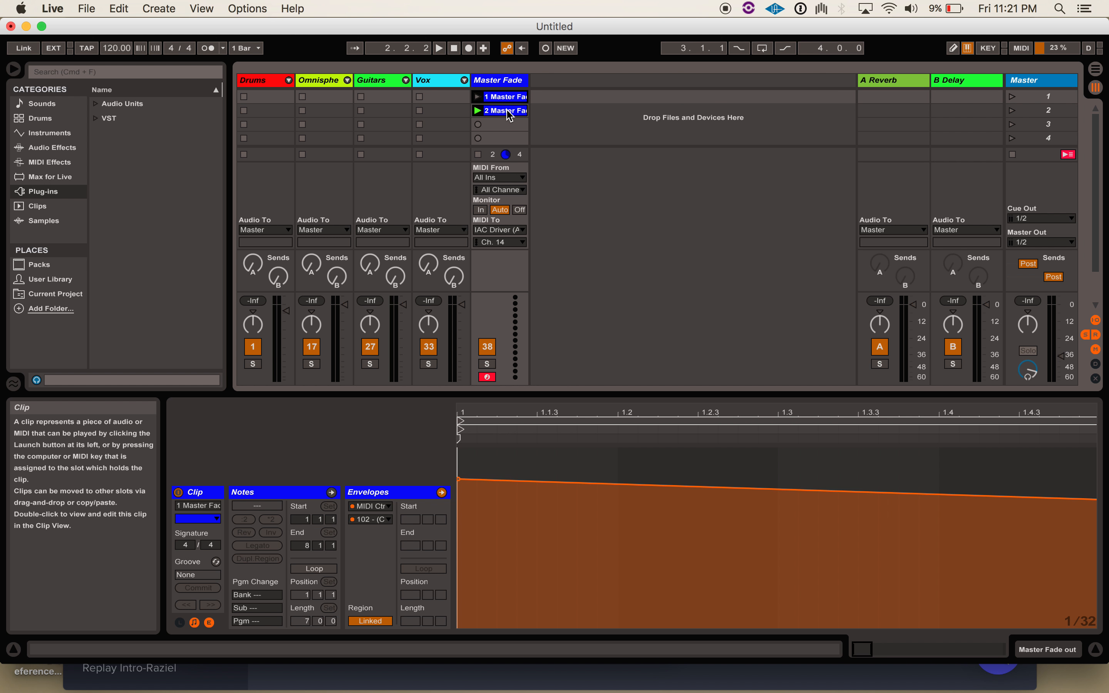
click(510, 113)
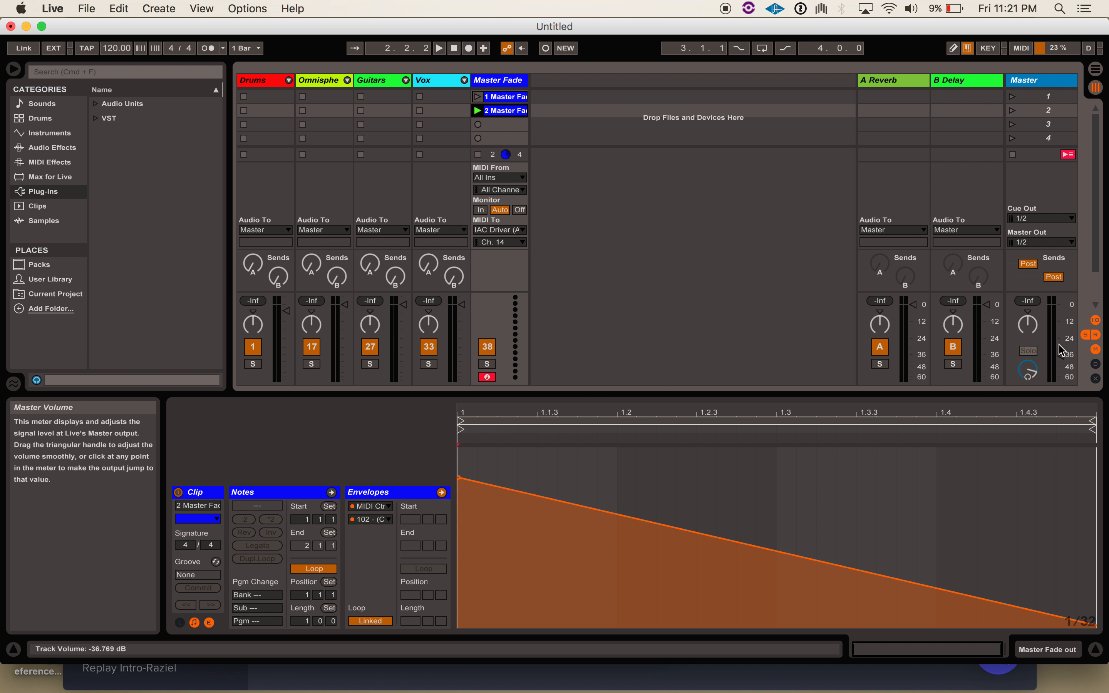
- Delete the Master track volume's MIDI mapping and remap it to CC 102 on channel 14 by launching the second Master Fade clip
key(super+m)
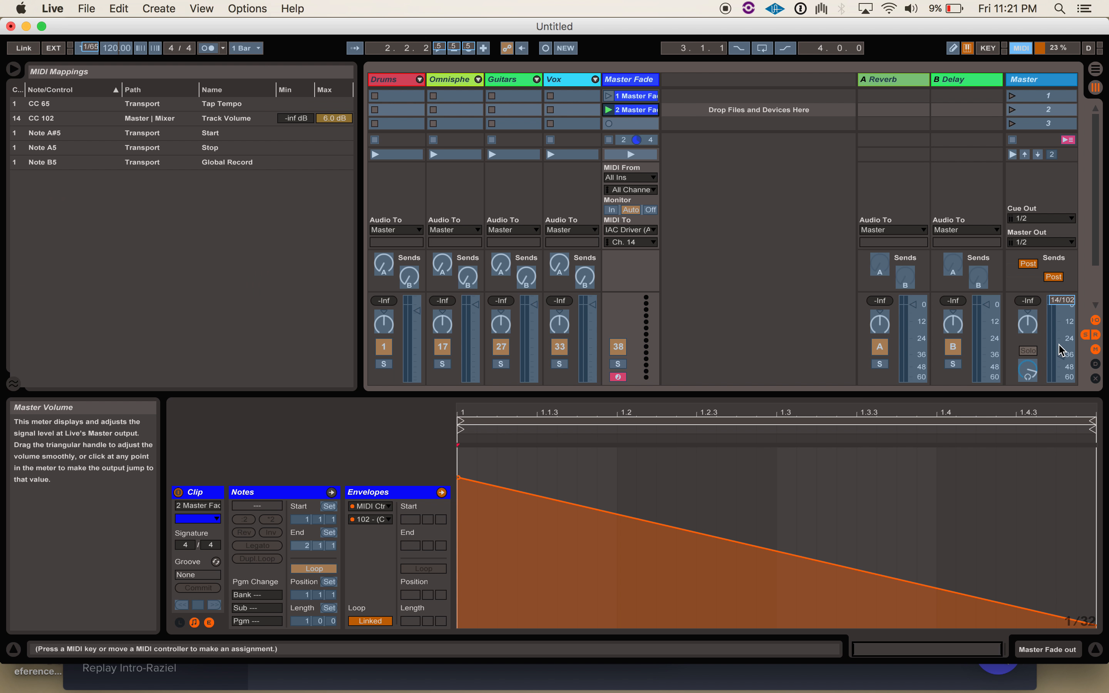
click(1059, 303)
key(Delete)
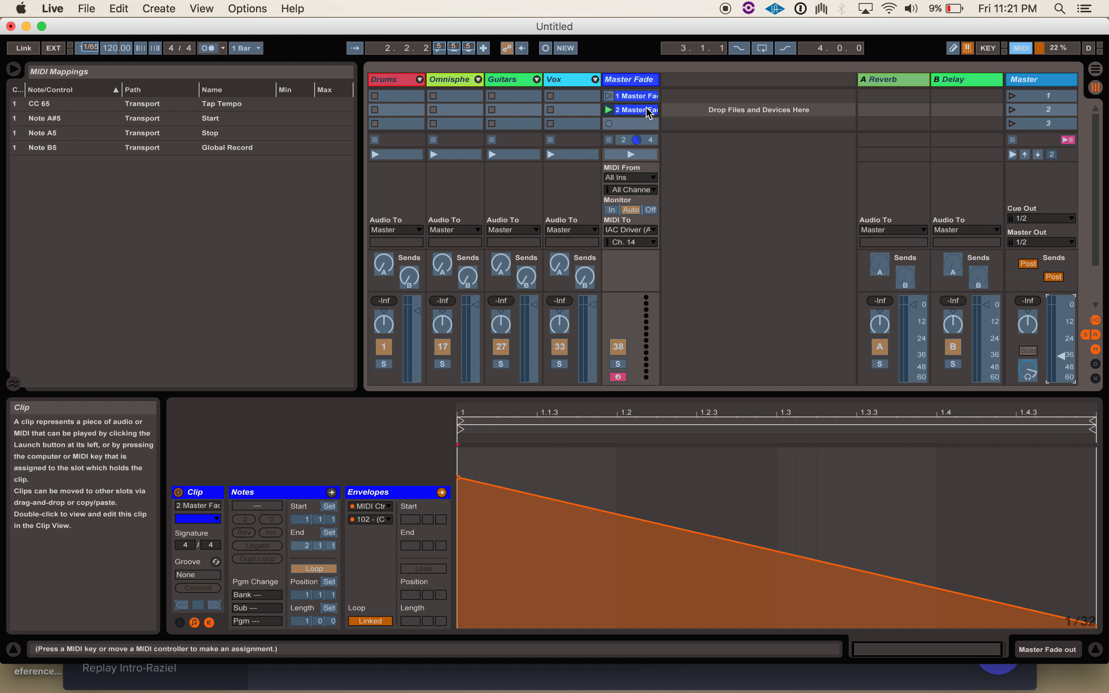
click(608, 110)
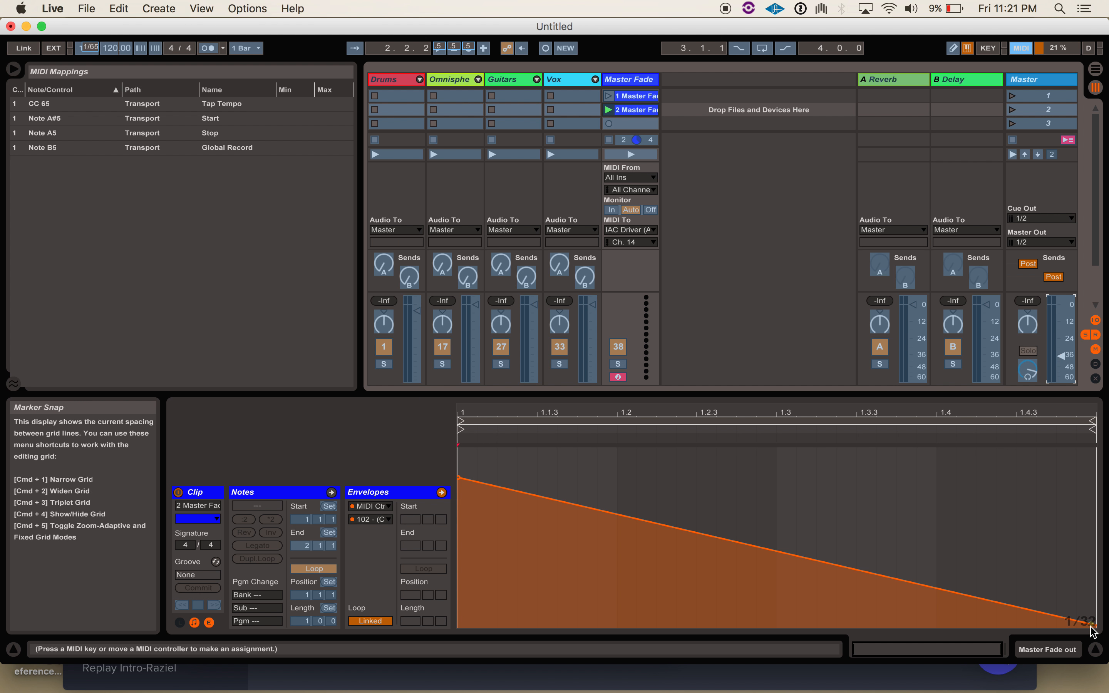
click(757, 546)
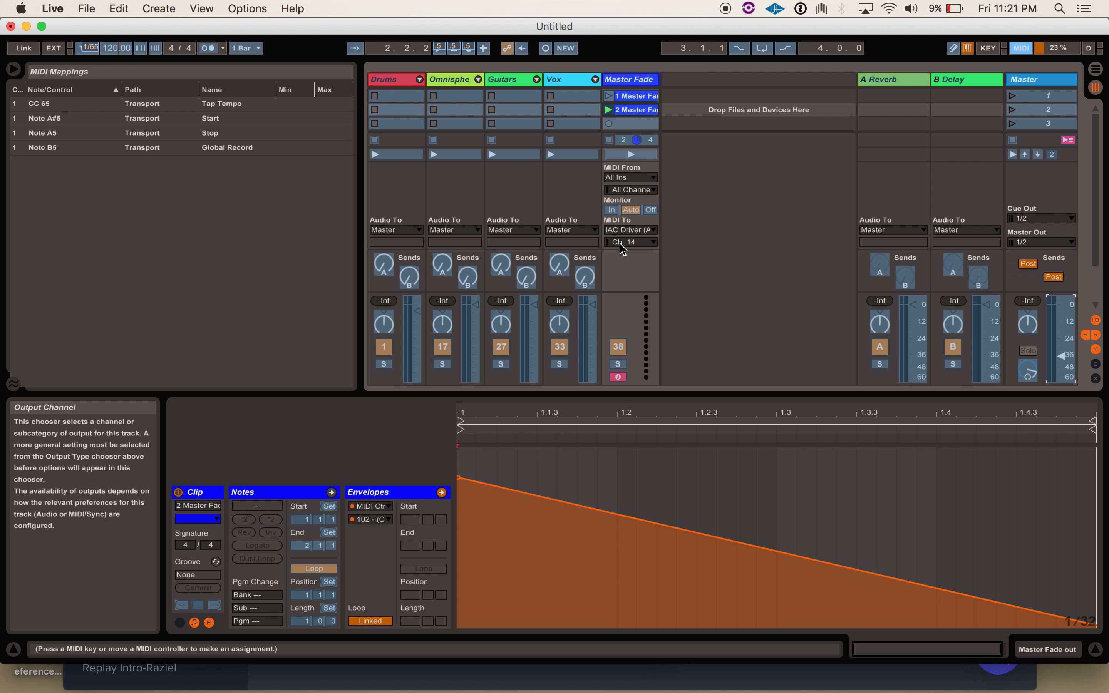
click(608, 115)
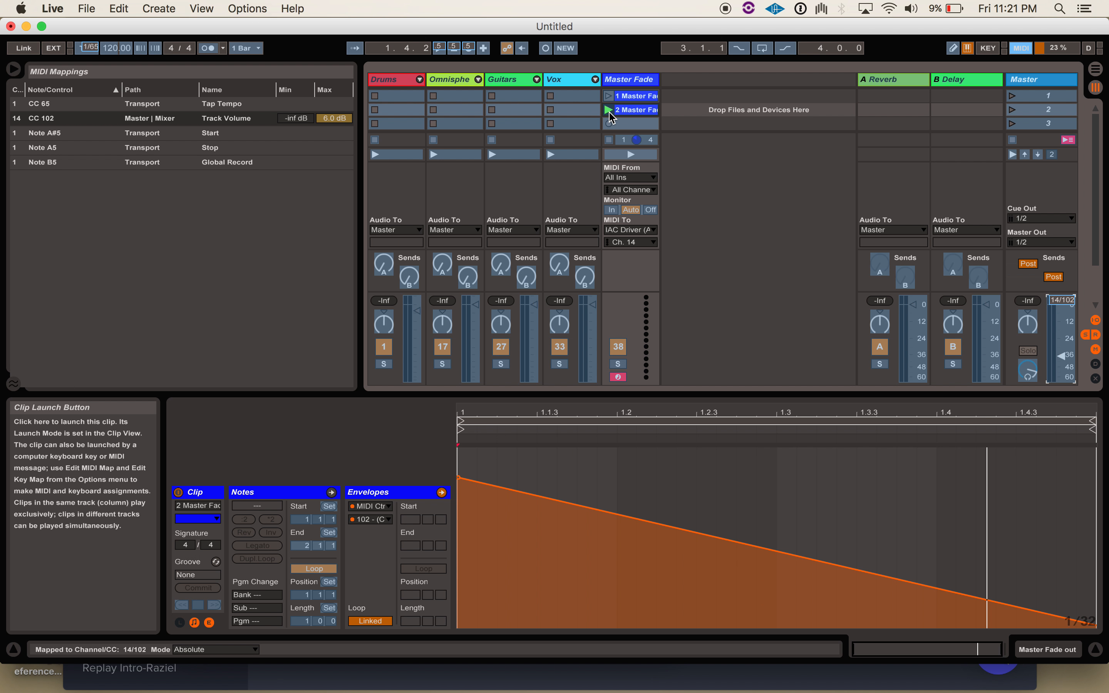
key(super+m)
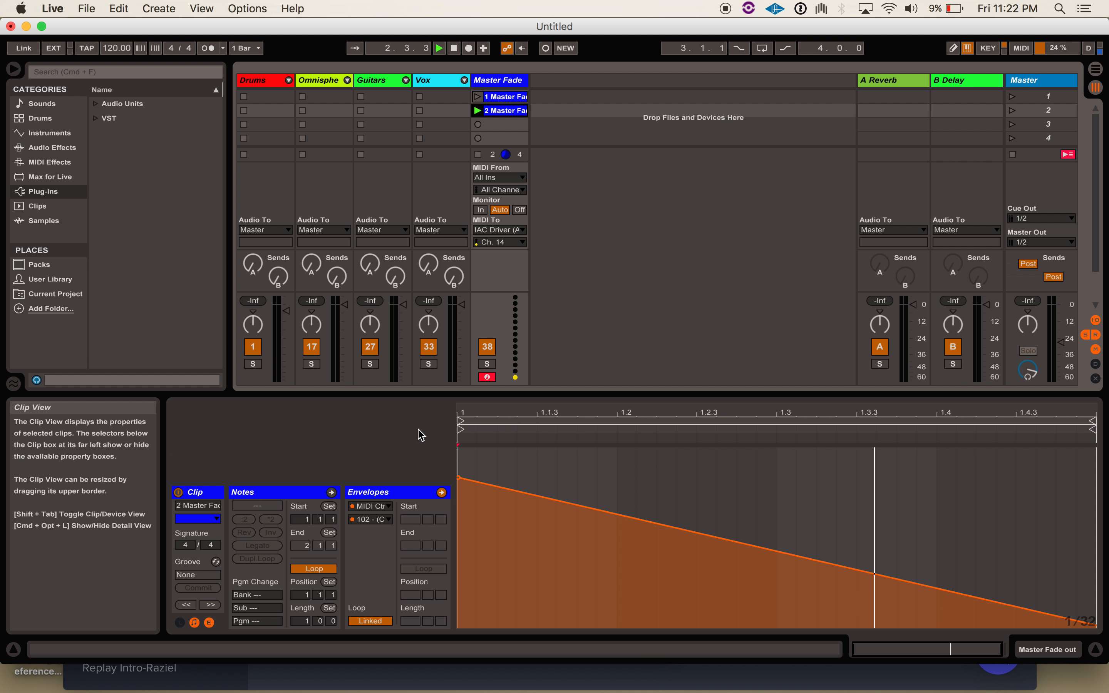
- Turn off looping for the second Master Fade clip, play it once, and add a short C-2 note at its start
click(314, 568)
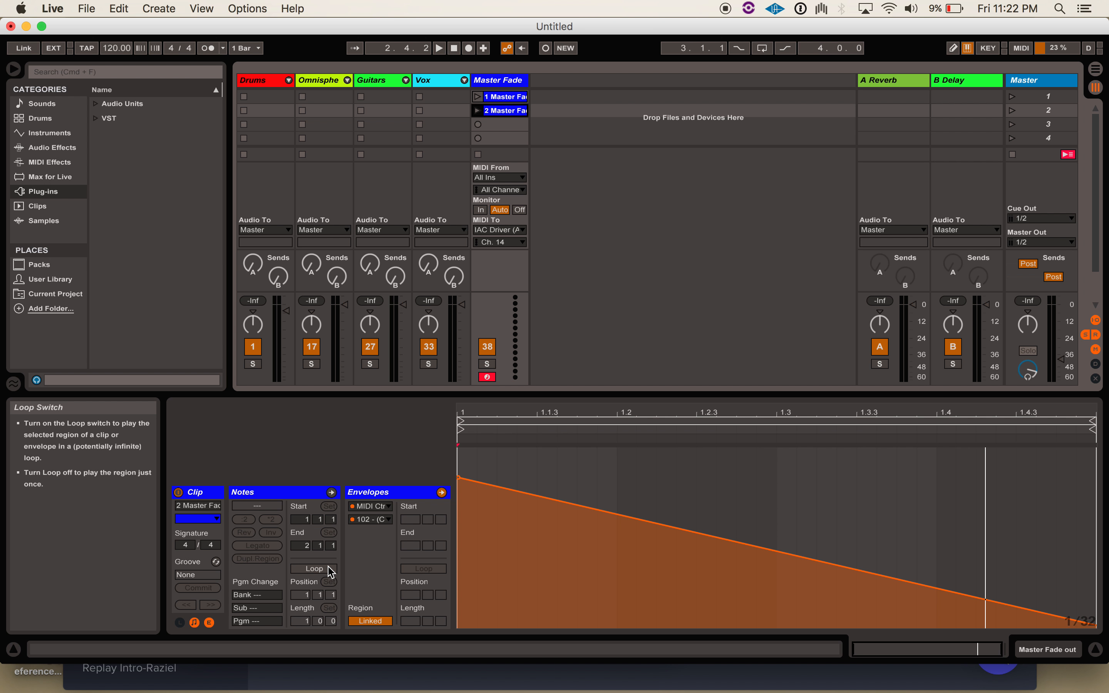
click(475, 111)
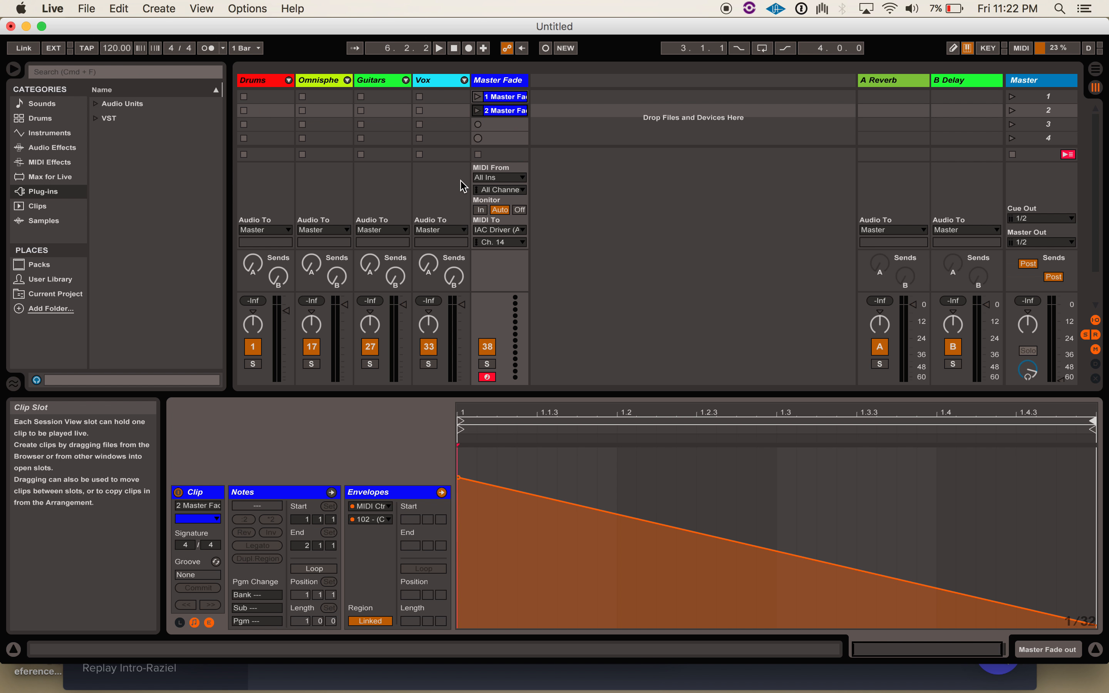
click(251, 503)
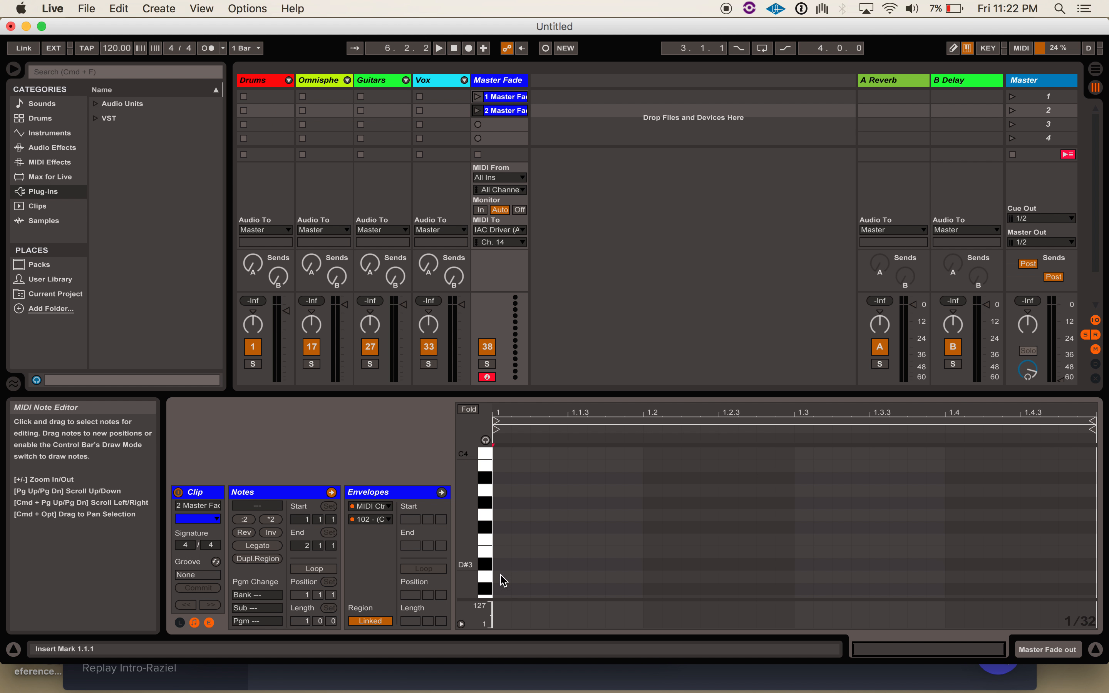
scroll(502, 533, down, 10)
double_click(501, 592)
drag(500, 594, 499, 681)
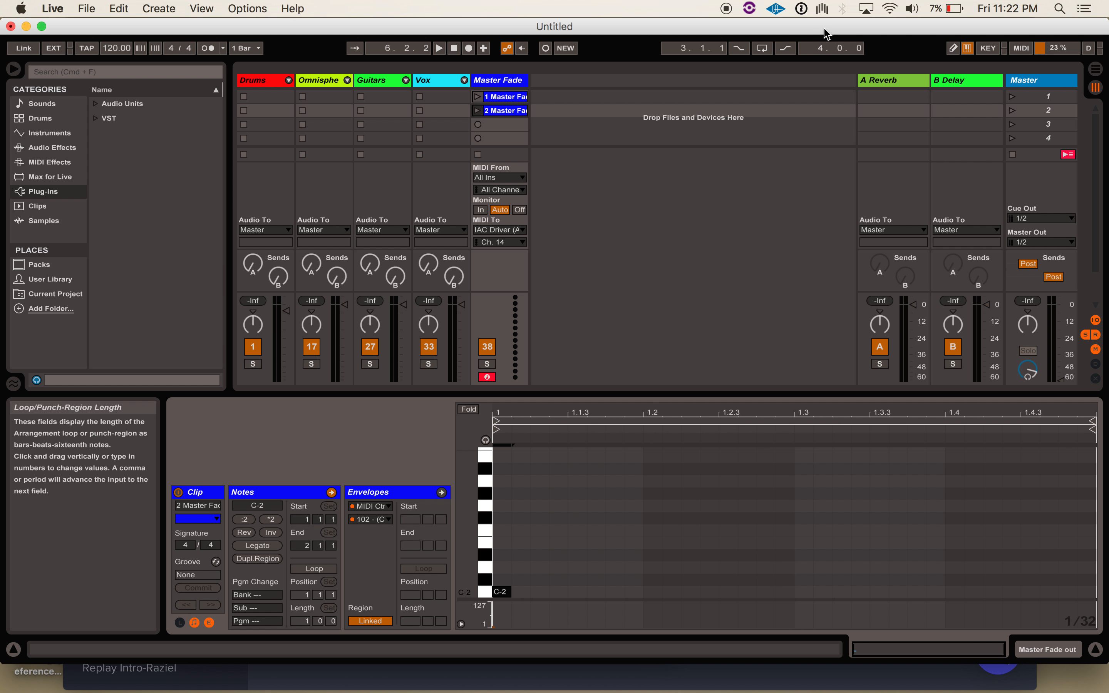
- Duplicate the second Master Fade clip into the track's third slot
click(1050, 97)
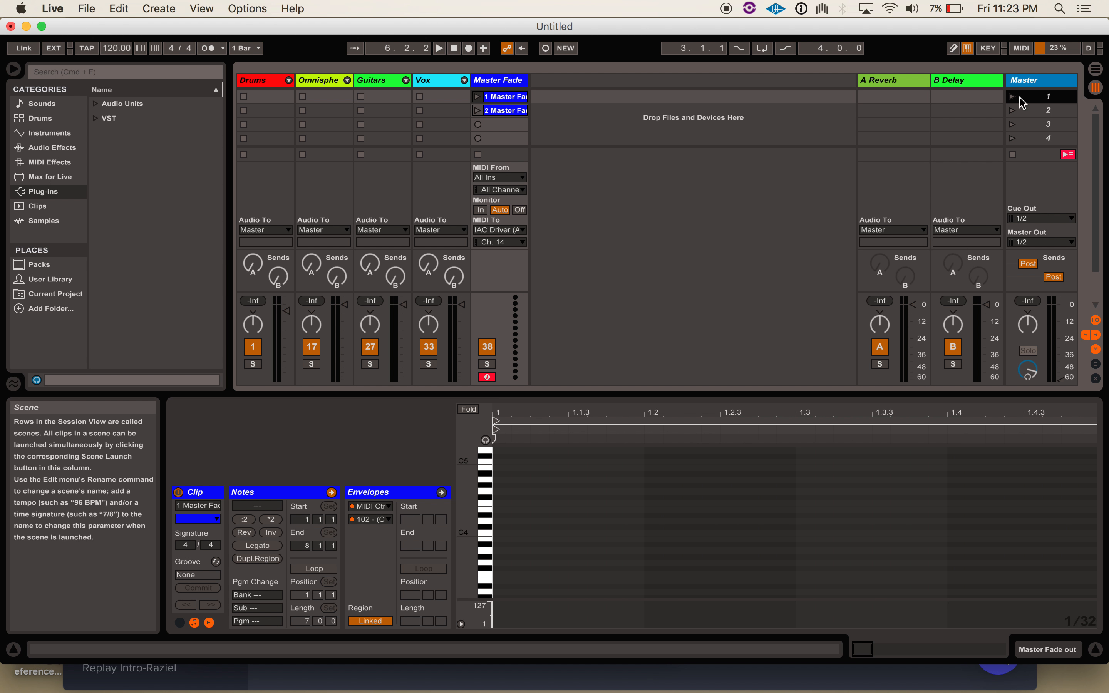
click(501, 113)
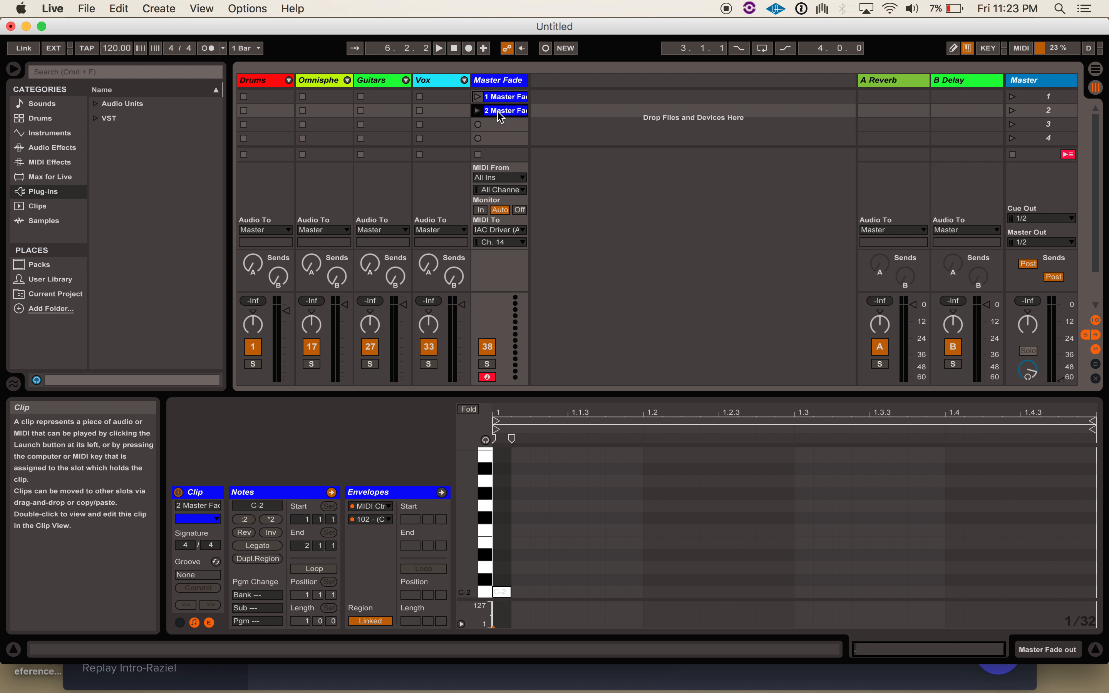
drag(500, 117, 500, 130)
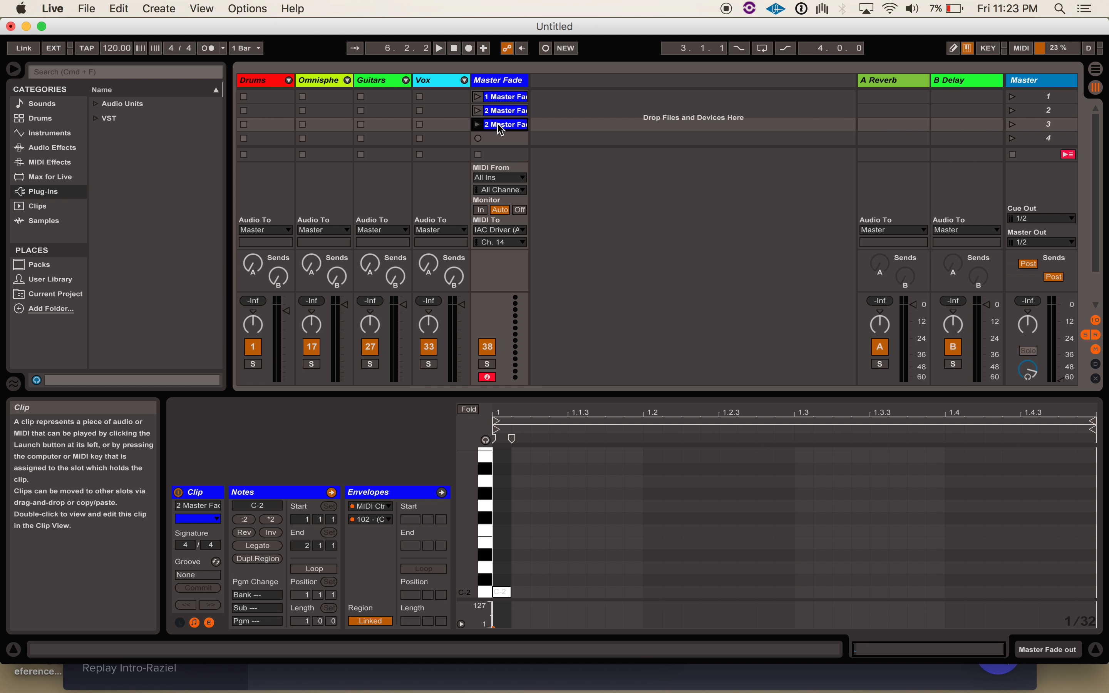
- Flatten the duplicated clip's controller 102 envelope to zero, and delete the duplicate from the third slot
click(370, 505)
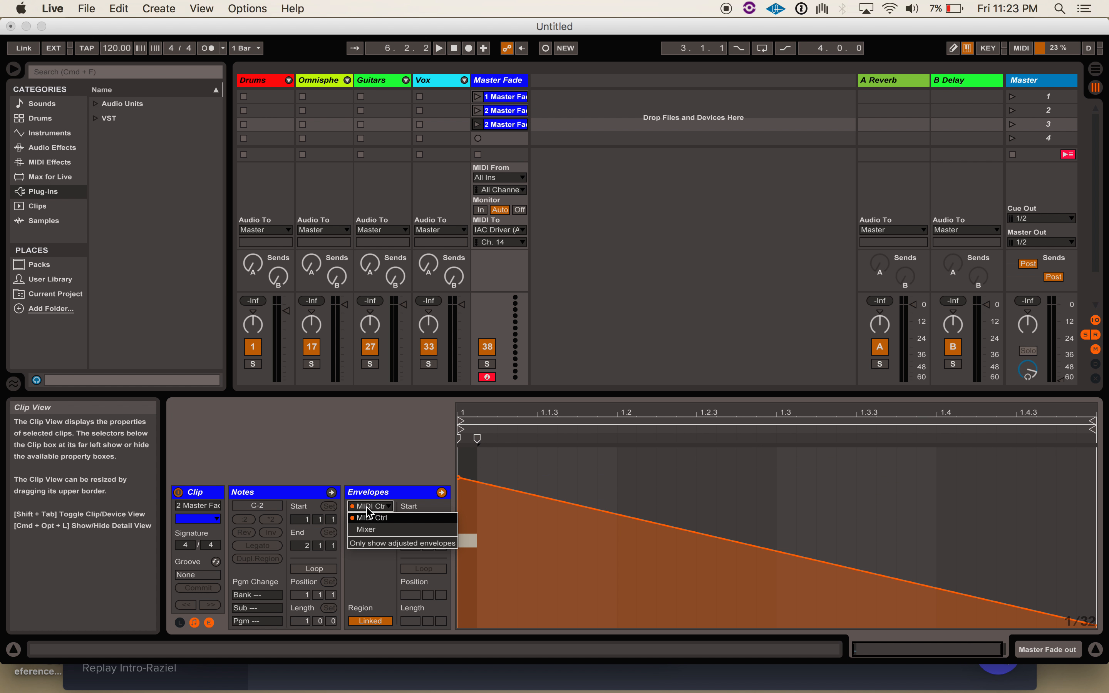
click(463, 482)
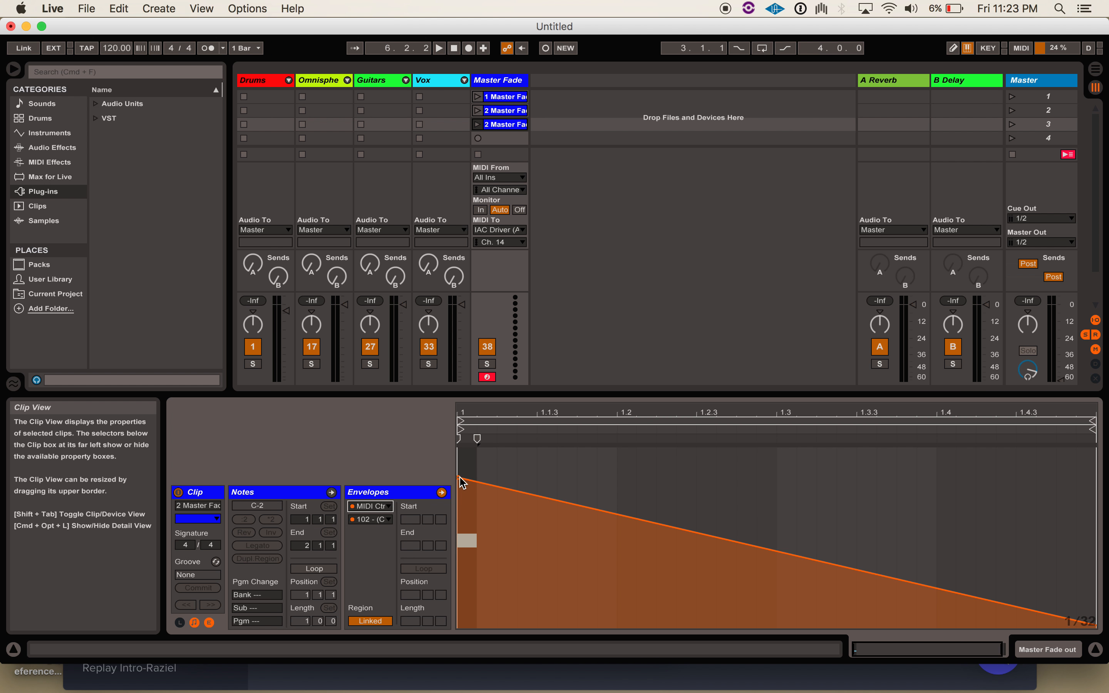
click(459, 477)
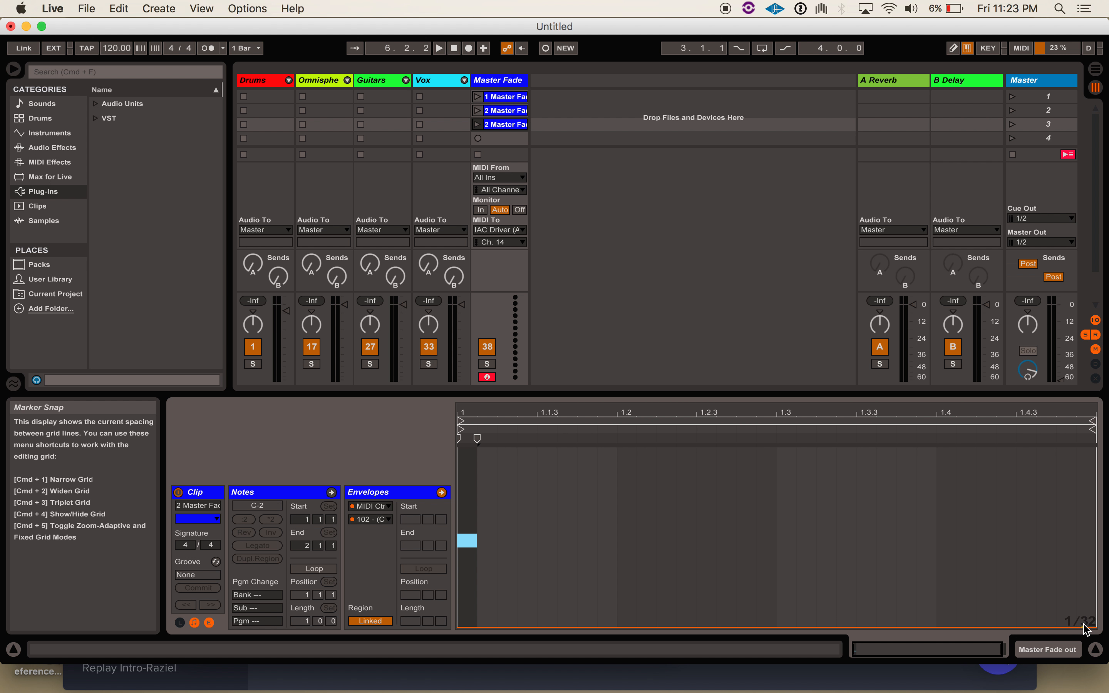
scroll(1080, 627, right, 1)
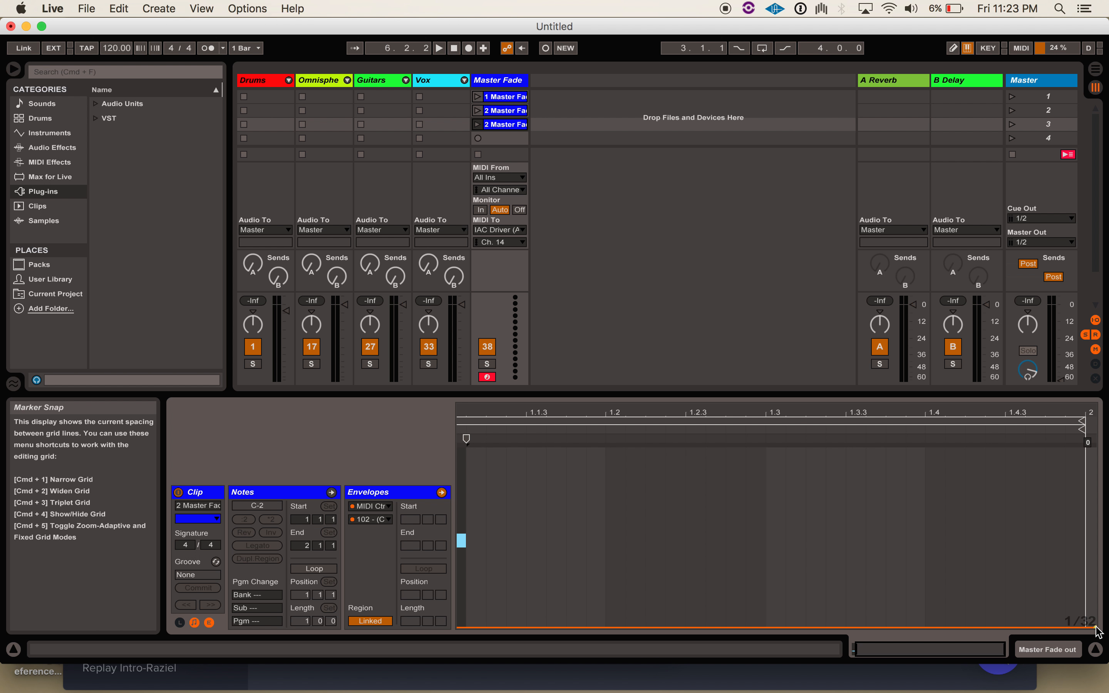
scroll(732, 628, left, 1)
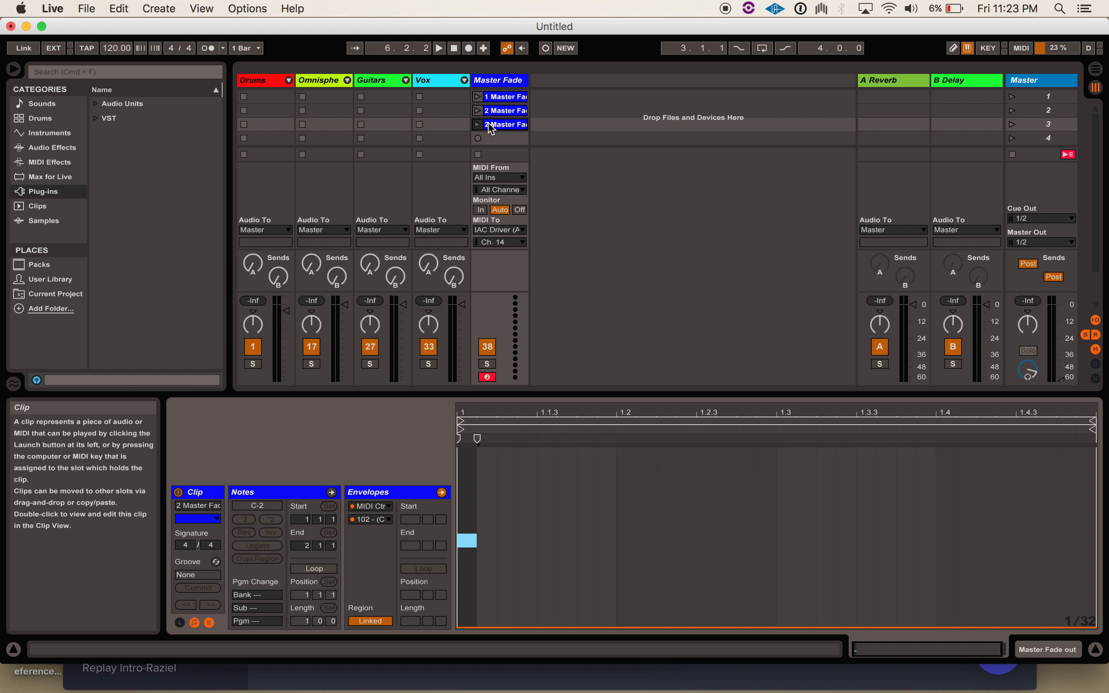
key(Delete)
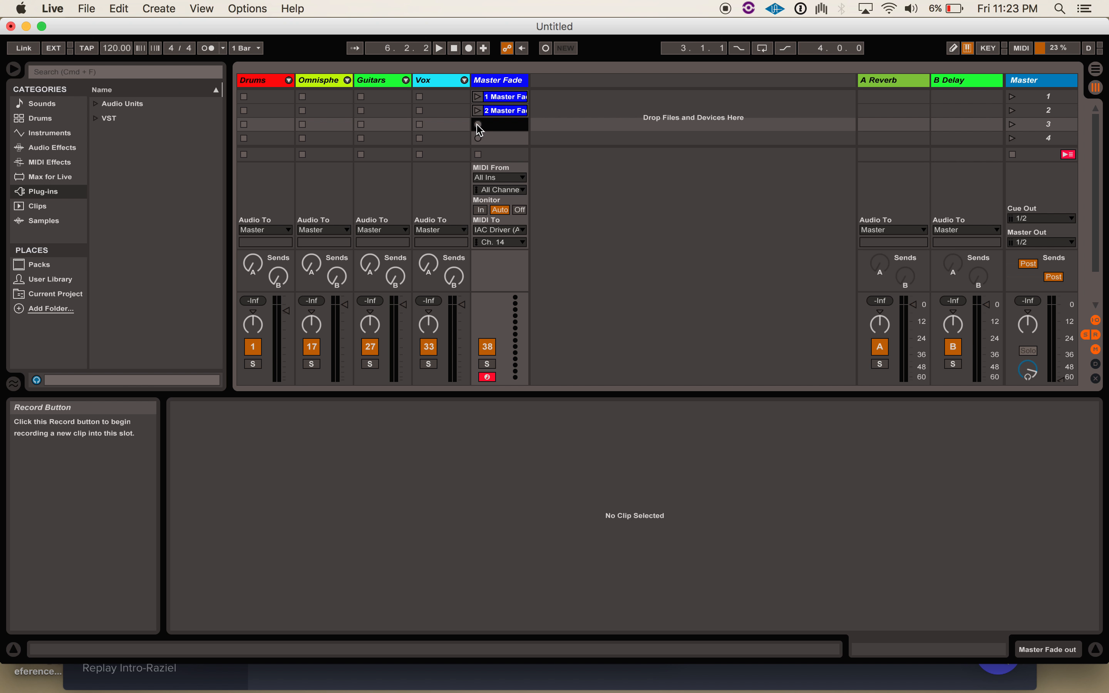
- Record an empty one-bar clip in the Master Fade track's third slot, with looping off and a C-2 note at its start
click(477, 124)
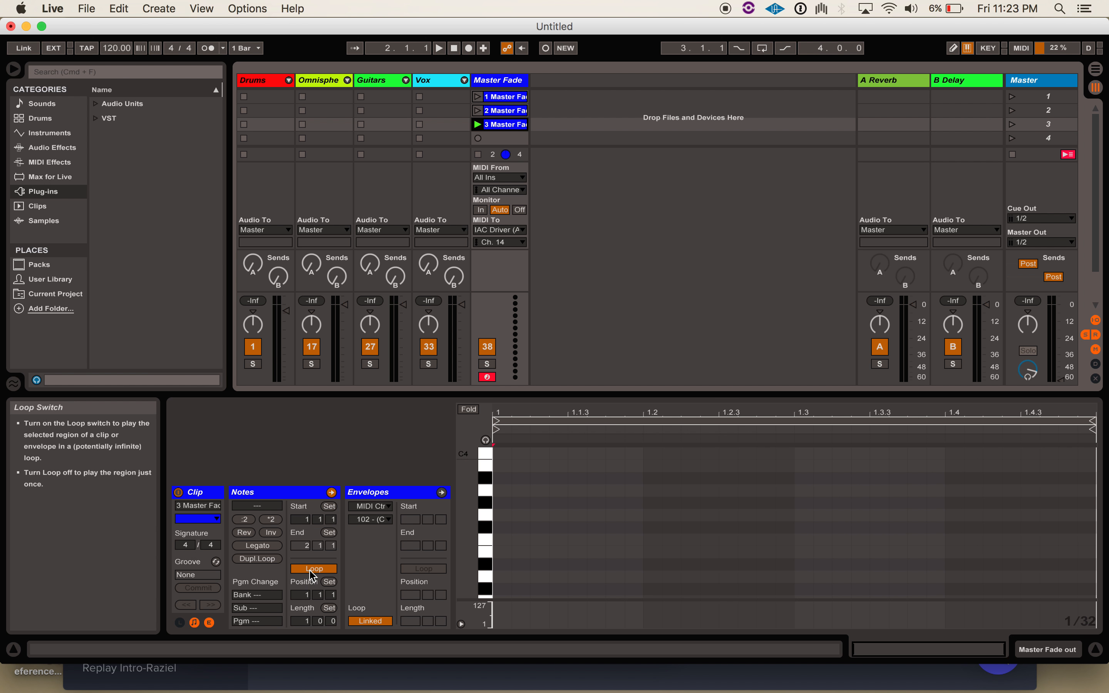
click(315, 570)
scroll(502, 582, down, 10)
double_click(502, 592)
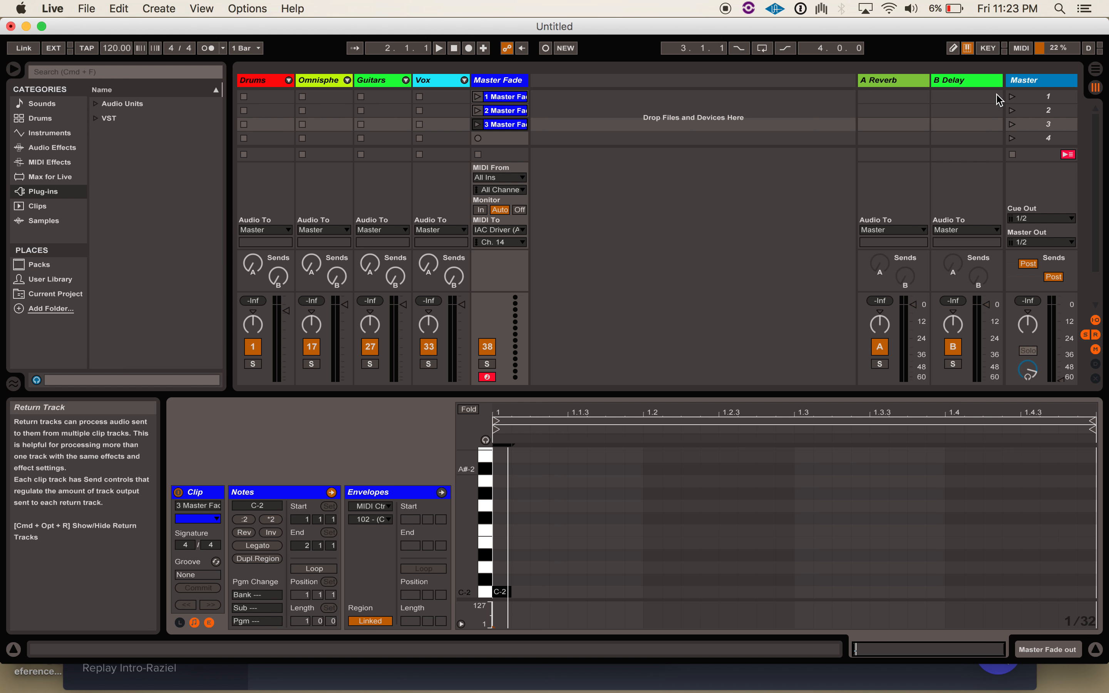
- Map the launch of Scene 1 to note C-2 on channel 14 by playing the third Master Fade clip
click(477, 124)
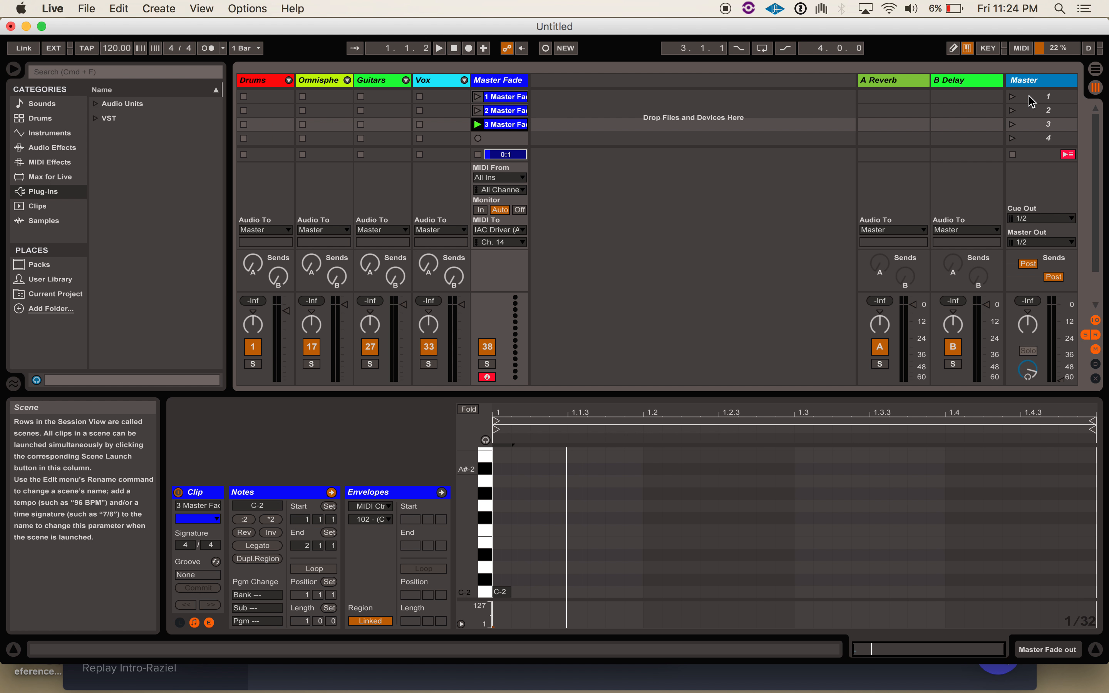
key(super+m)
click(1050, 97)
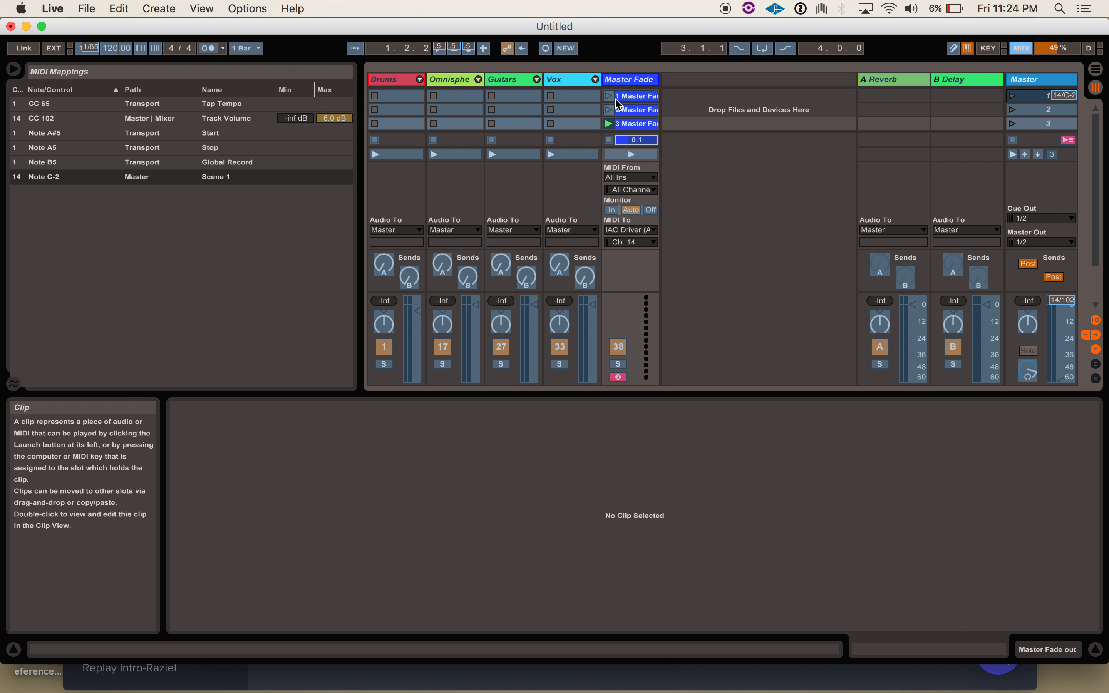
key(super+m)
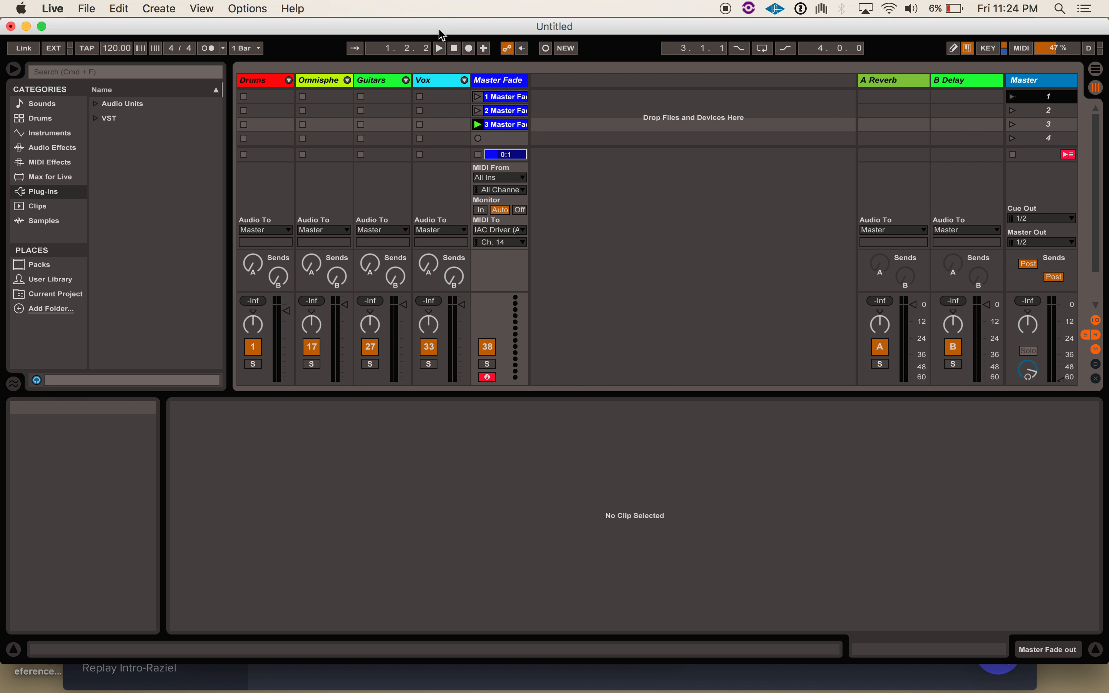
- Move the second Master Fade clip into the first slot, replacing the clip there, and launch the third clip to trigger Scene 1
click(503, 109)
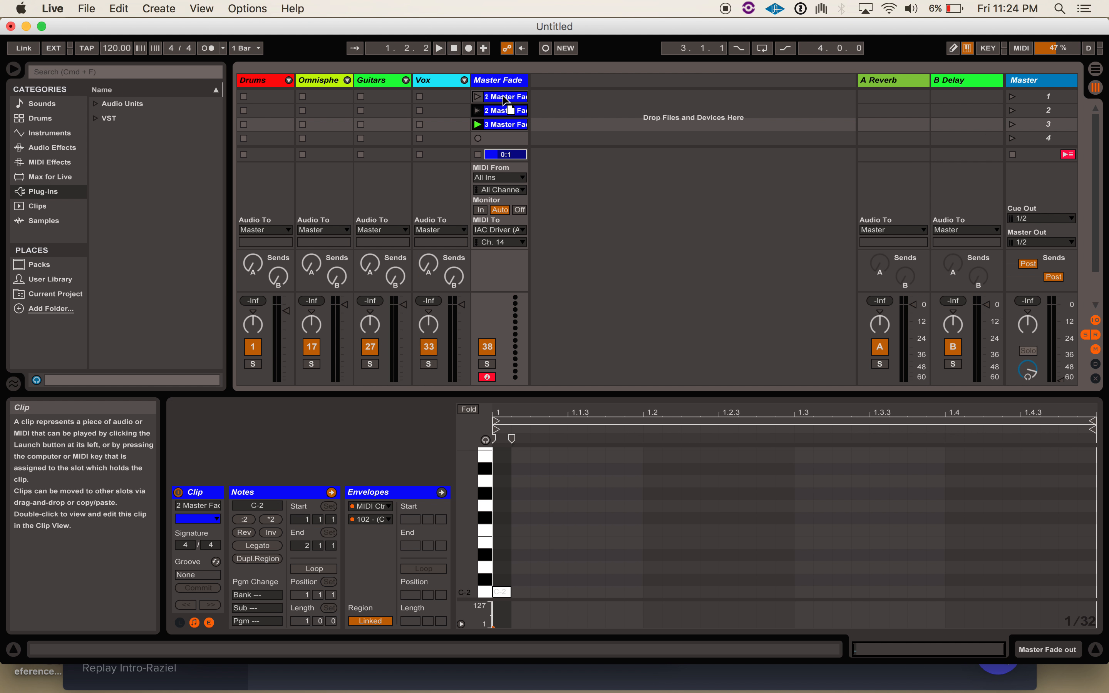
drag(504, 100, 504, 97)
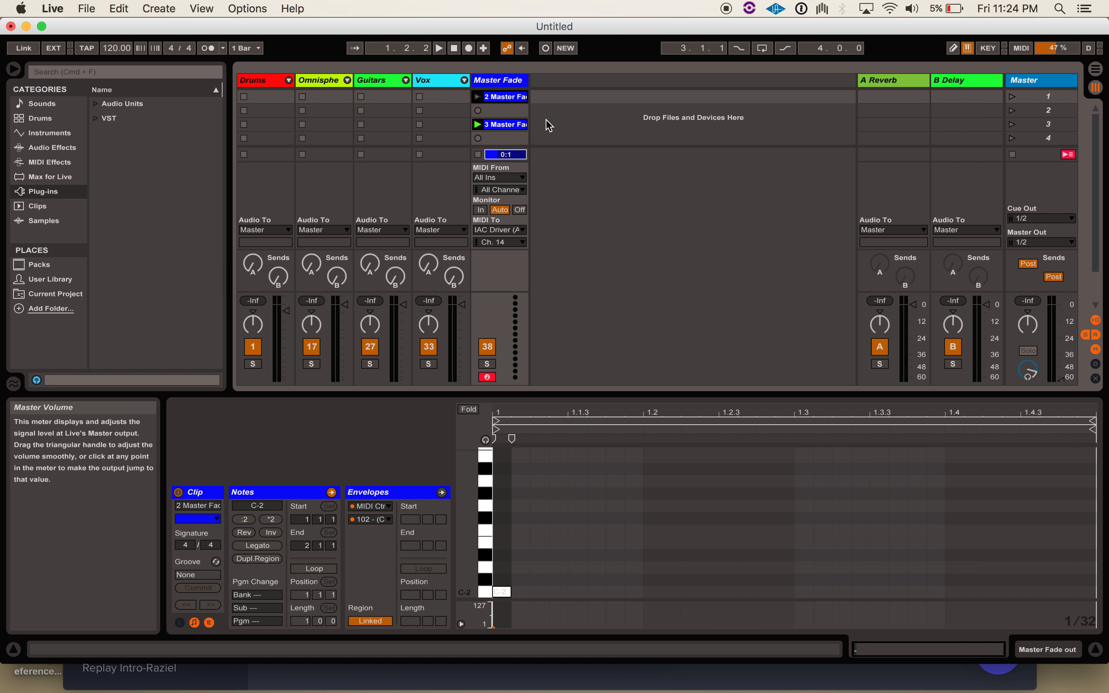
click(478, 126)
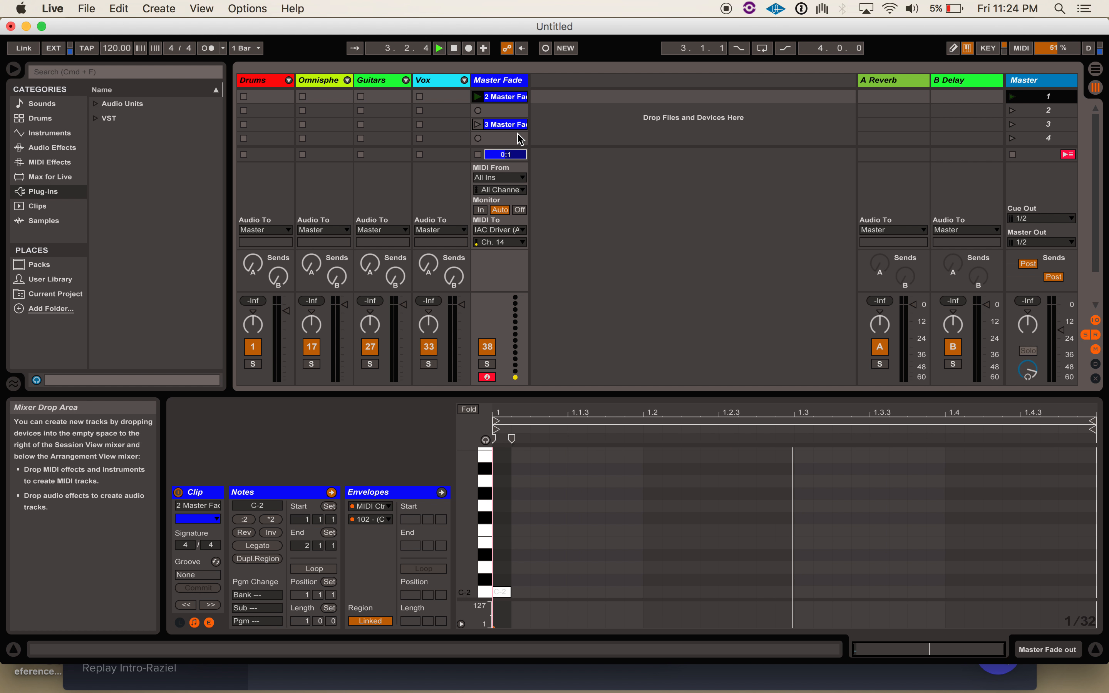
double_click(499, 99)
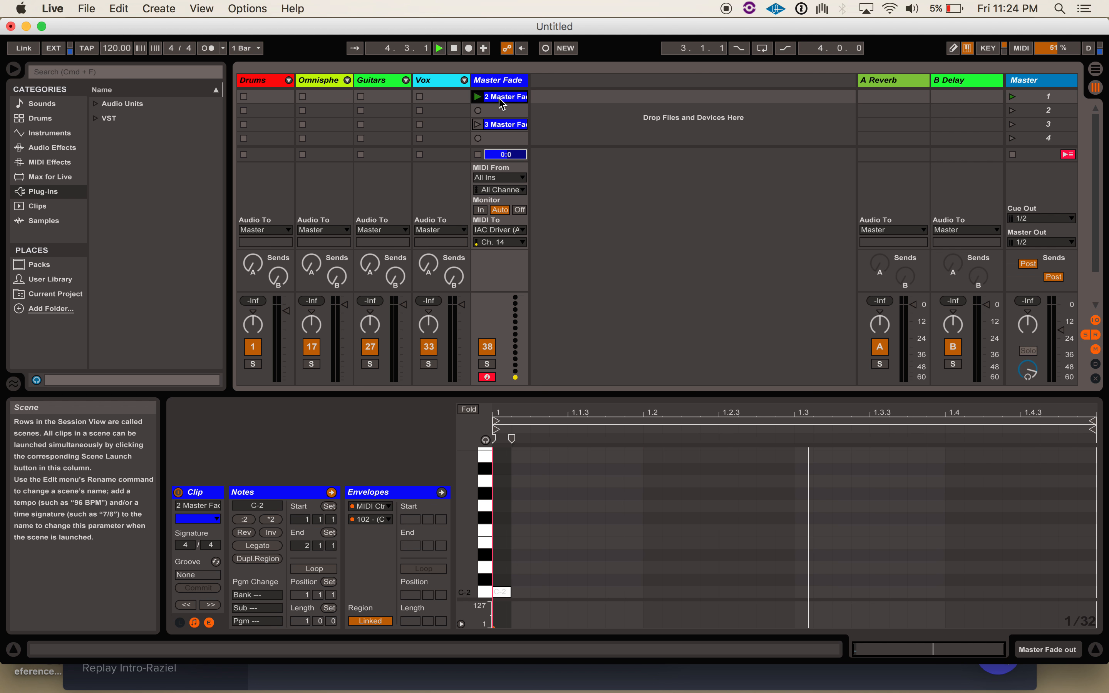